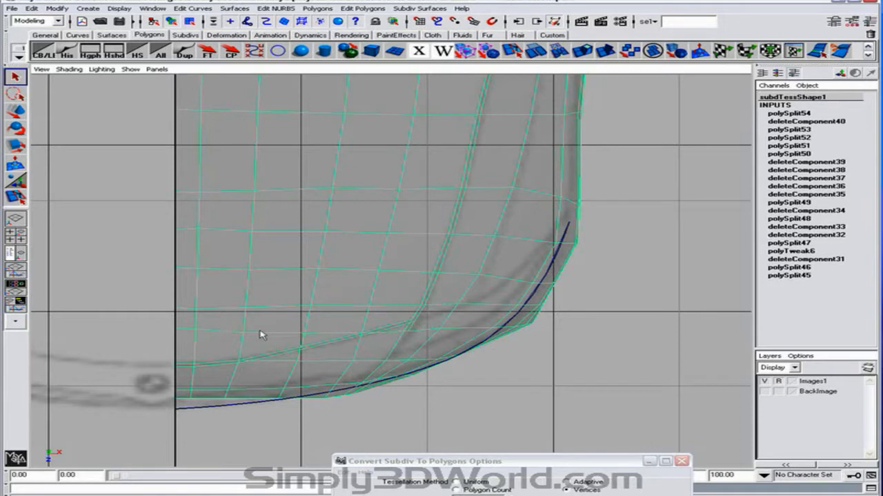
# Select the narrow strip of faces along the hood seam, from the front centreline around to the windshield corner, and delete them
pyautogui.moveTo(125, 309); pyautogui.dragTo(79, 307, button='right')
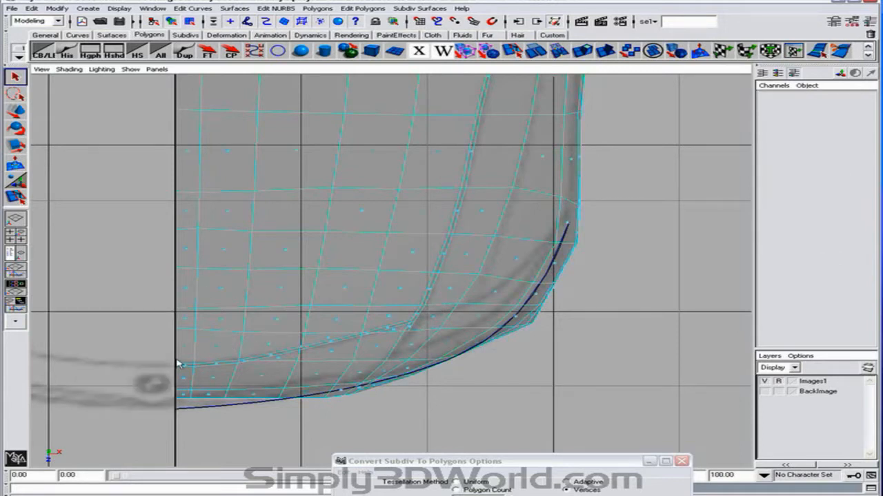
pyautogui.click(211, 373)
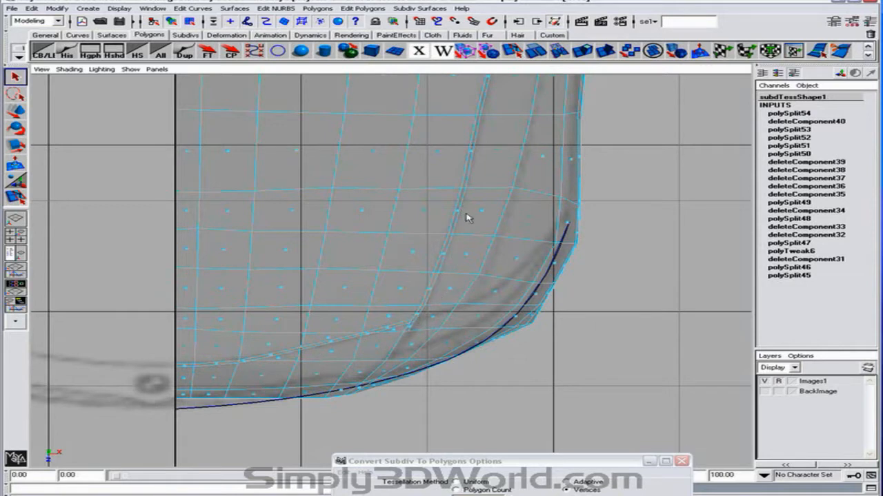
pyautogui.keyDown('alt'); pyautogui.moveTo(485, 164); pyautogui.dragTo(448, 405, button='middle'); pyautogui.keyUp('alt')
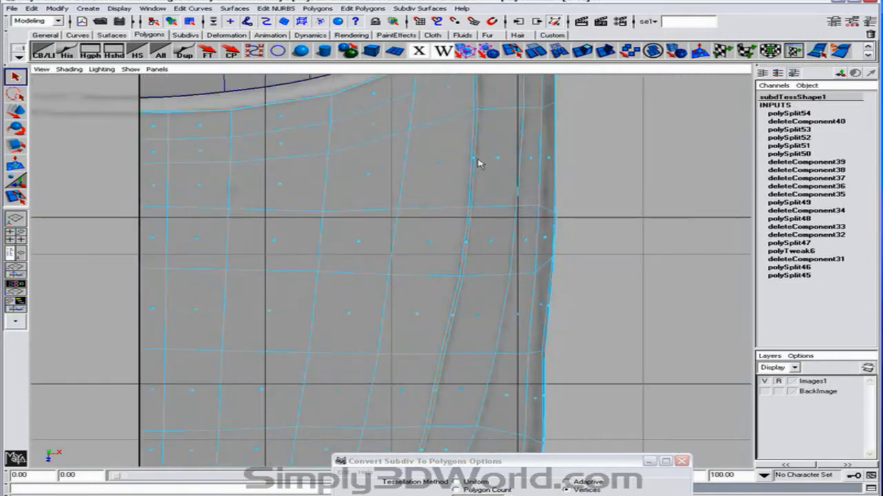
pyautogui.keyDown('alt'); pyautogui.moveTo(478, 162); pyautogui.dragTo(465, 266, button='middle'); pyautogui.keyUp('alt')
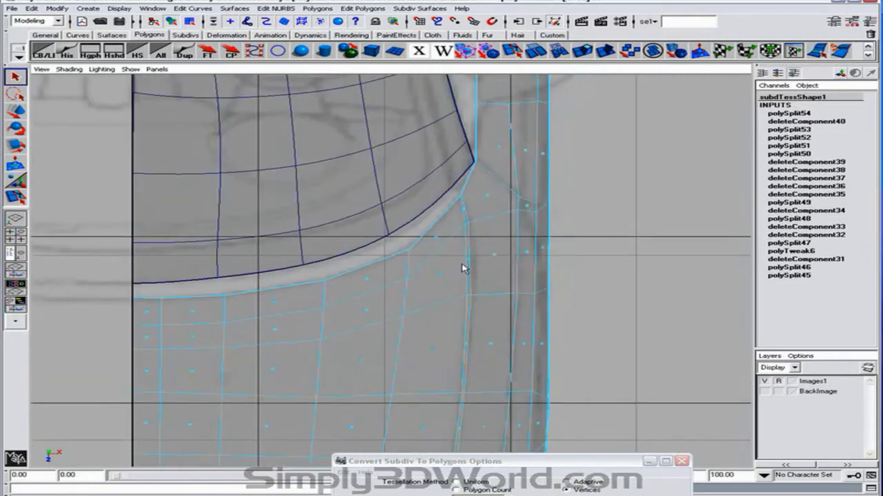
pyautogui.click(491, 214)
# Split a new edge across the nose face just below the hood seam, joining the two neighbouring cross edges near the front centre
pyautogui.keyDown('alt'); pyautogui.moveTo(450, 356); pyautogui.dragTo(456, 257, button='middle'); pyautogui.keyUp('alt')
pyautogui.scroll(4, 456, 236)
pyautogui.scroll(3, 455, 257)
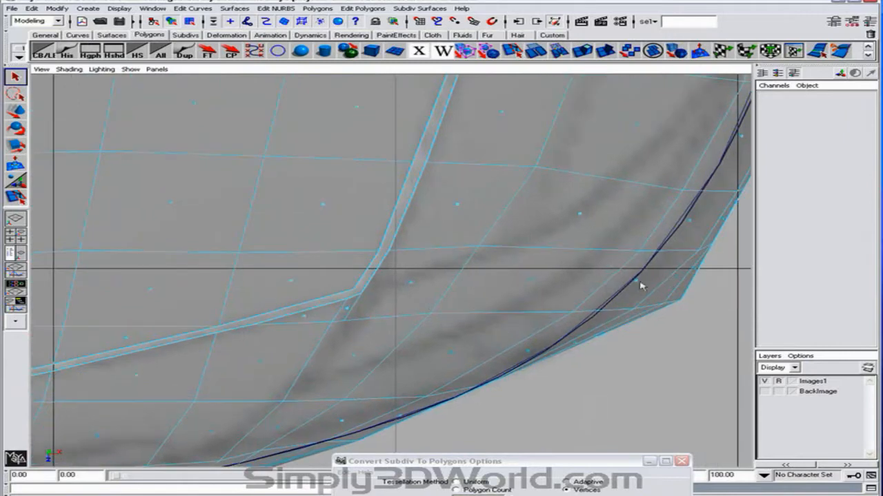
pyautogui.click(21, 202)
pyautogui.keyDown('alt'); pyautogui.moveTo(250, 354); pyautogui.dragTo(545, 303, button='middle'); pyautogui.keyUp('alt')
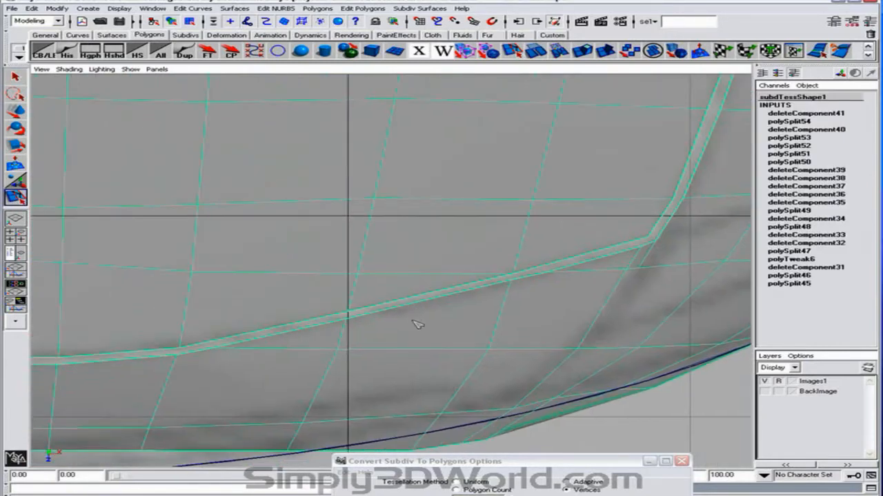
pyautogui.keyDown('alt'); pyautogui.moveTo(305, 337); pyautogui.dragTo(380, 322, button='right'); pyautogui.keyUp('alt')
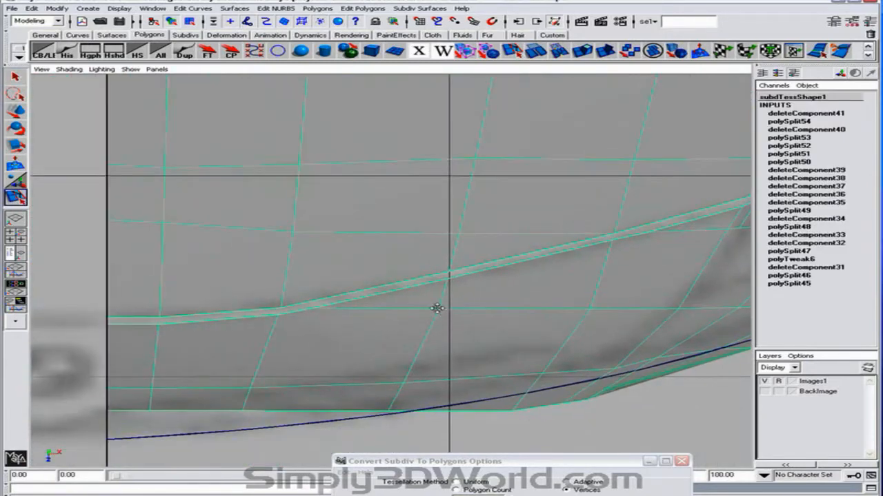
pyautogui.keyDown('alt'); pyautogui.moveTo(436, 308); pyautogui.dragTo(414, 321, button='right'); pyautogui.keyUp('alt')
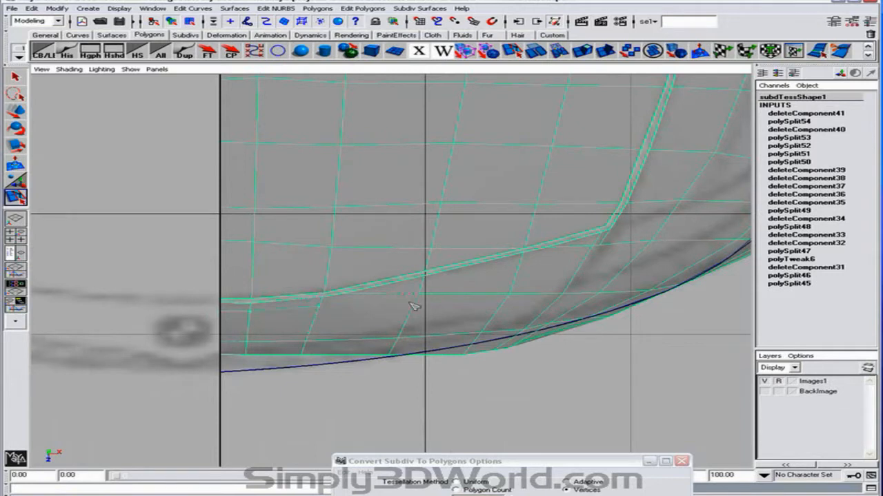
pyautogui.moveTo(411, 302); pyautogui.dragTo(420, 287)
pyautogui.press('Return')
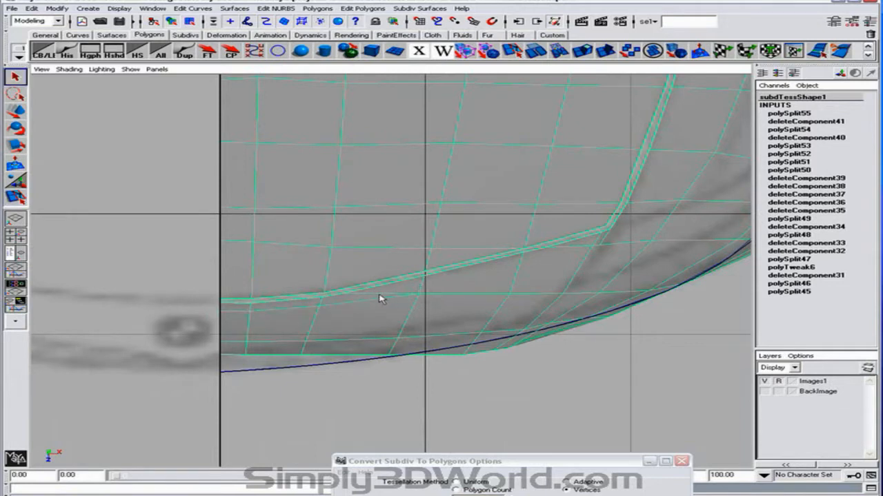
# Delete the old edge and leftover vertex between the new split and the hood seam
pyautogui.moveTo(408, 290); pyautogui.dragTo(350, 290, button='right')
pyautogui.moveTo(341, 274); pyautogui.dragTo(389, 316)
pyautogui.press('Delete')
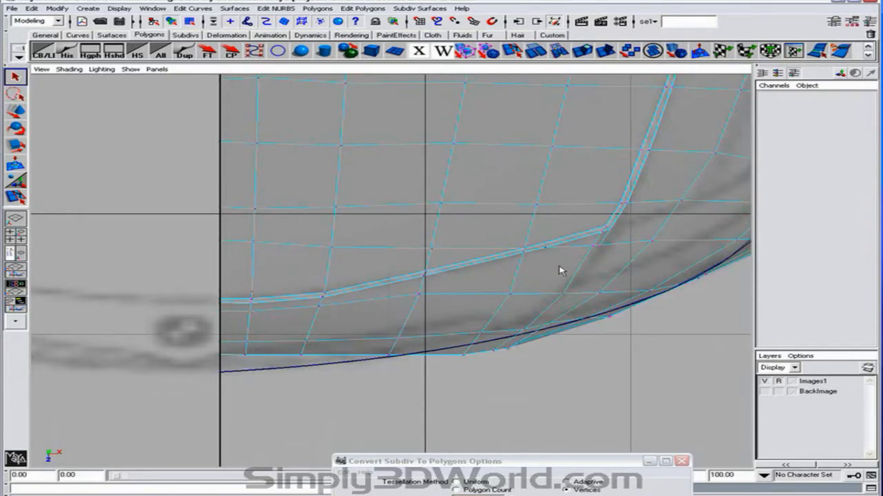
# Merge the close vertices on the lower side of the front hood seam and move the merged vertex sideways to the edge crossing
pyautogui.keyDown('alt'); pyautogui.moveTo(559, 267); pyautogui.dragTo(485, 292, button='middle'); pyautogui.keyUp('alt')
pyautogui.keyDown('alt'); pyautogui.moveTo(485, 291); pyautogui.dragTo(550, 297, button='right'); pyautogui.keyUp('alt')
pyautogui.click(19, 199)
pyautogui.keyDown('alt'); pyautogui.moveTo(436, 265); pyautogui.dragTo(378, 275, button='middle'); pyautogui.keyUp('alt')
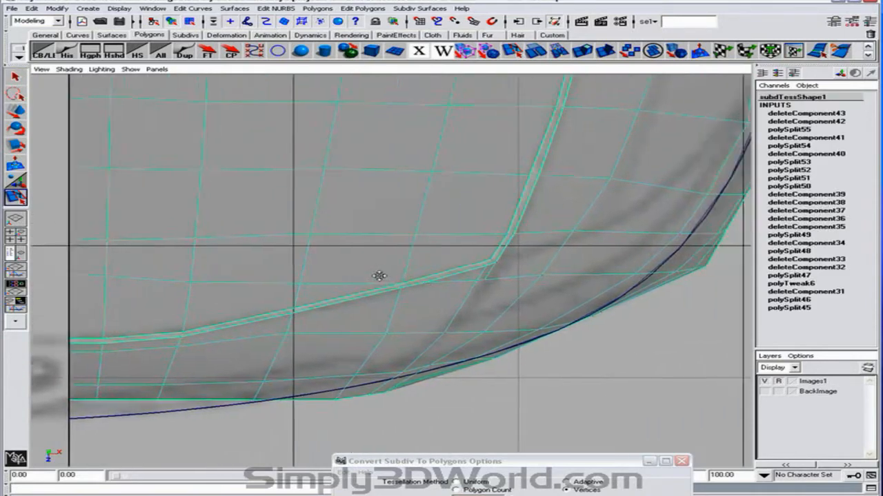
pyautogui.keyDown('alt'); pyautogui.moveTo(379, 276); pyautogui.dragTo(499, 294, button='right'); pyautogui.keyUp('alt')
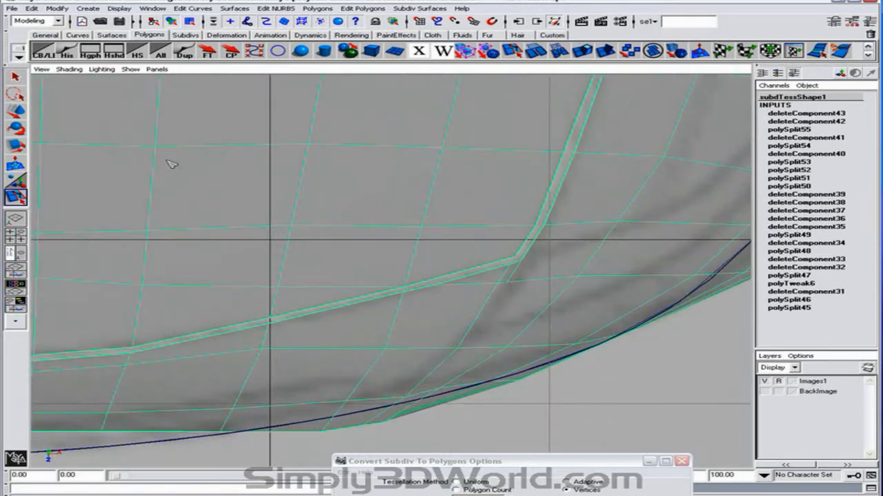
pyautogui.click(15, 78)
pyautogui.moveTo(442, 300); pyautogui.dragTo(413, 295, button='right')
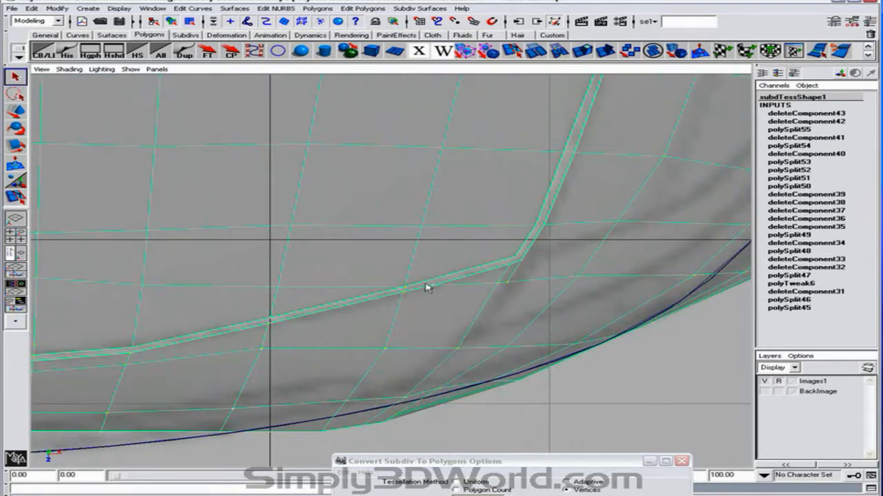
pyautogui.click(561, 52)
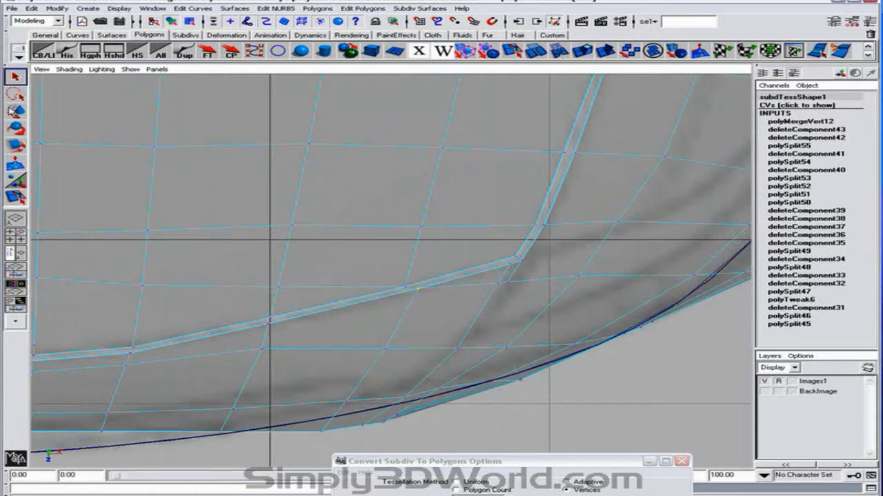
pyautogui.press('w')
pyautogui.moveTo(469, 290); pyautogui.dragTo(460, 291)
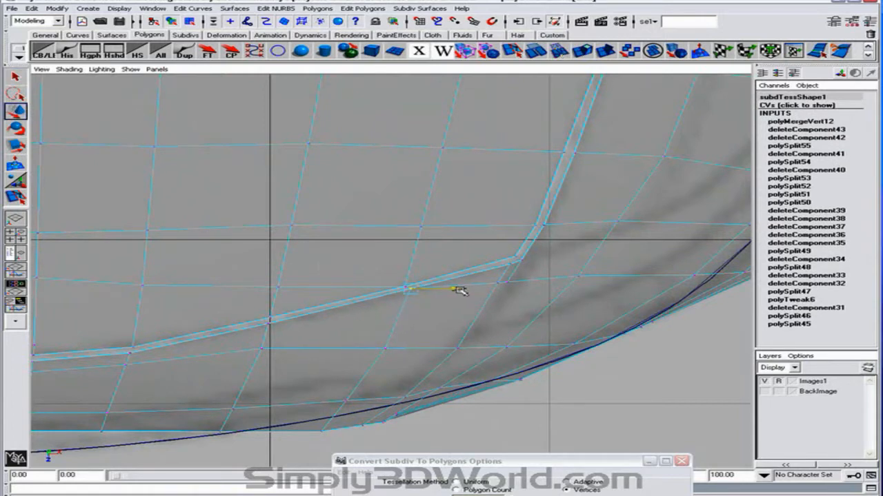
# Remove the extra geometry beside the hood seam's front corner and split a new edge from that corner to the adjacent outer vertex
pyautogui.keyDown('alt'); pyautogui.moveTo(559, 266); pyautogui.dragTo(487, 270, button='middle'); pyautogui.keyUp('alt')
pyautogui.keyDown('alt'); pyautogui.moveTo(487, 269); pyautogui.dragTo(547, 279, button='right'); pyautogui.keyUp('alt')
pyautogui.keyDown('alt'); pyautogui.moveTo(429, 266); pyautogui.dragTo(483, 278, button='right'); pyautogui.keyUp('alt')
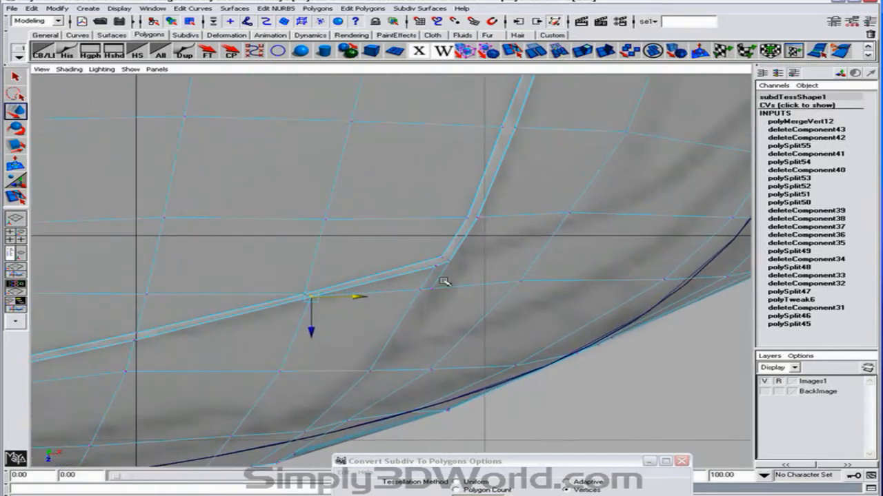
pyautogui.click(444, 269)
pyautogui.press('F10')
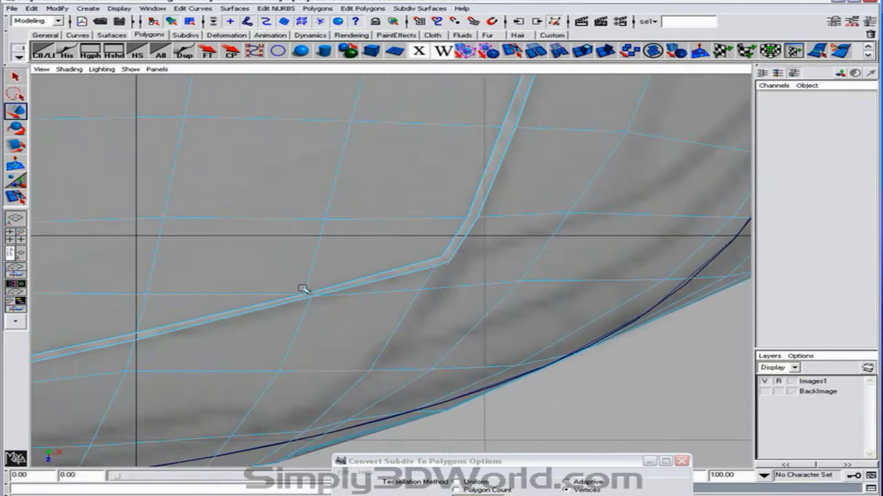
pyautogui.click(23, 200)
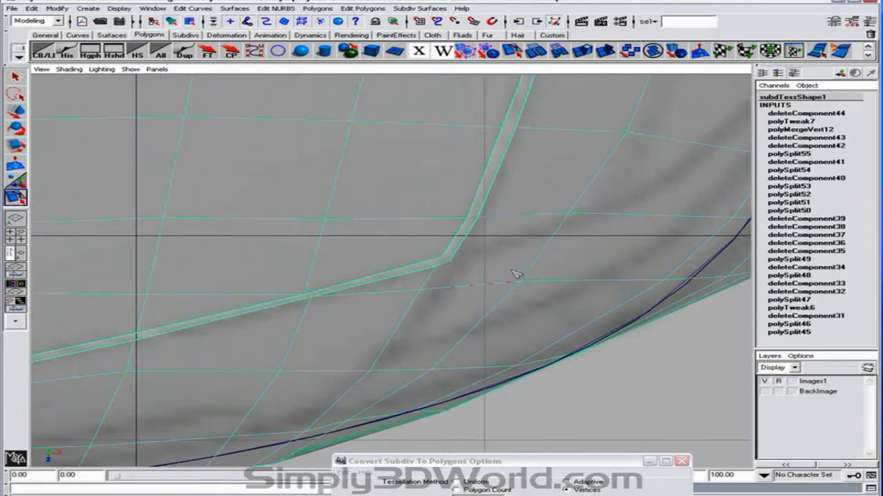
pyautogui.click(523, 282)
pyautogui.press('w')
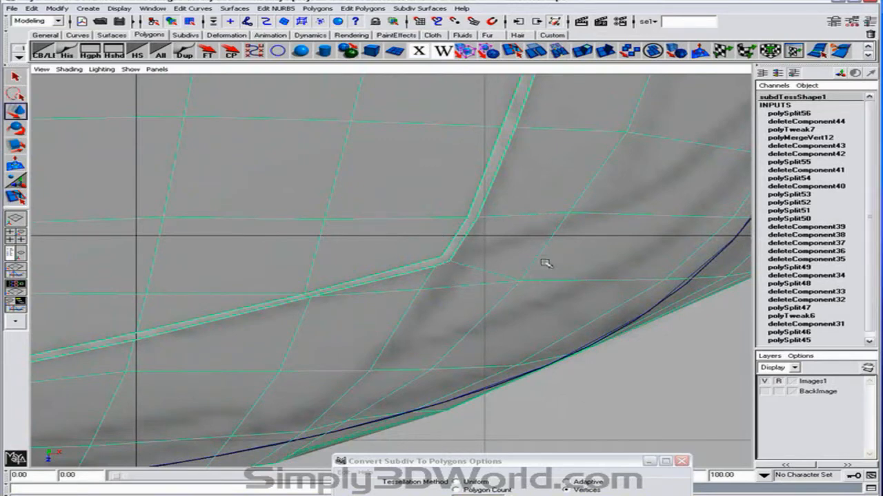
# In the perspective view, split a new edge across the hood's front, just inside the seam, from the centreline to the corner
pyautogui.keyDown('alt'); pyautogui.moveTo(560, 261); pyautogui.dragTo(516, 244, button='right'); pyautogui.keyUp('alt')
pyautogui.press('space')
pyautogui.moveTo(517, 244); pyautogui.dragTo(604, 217)
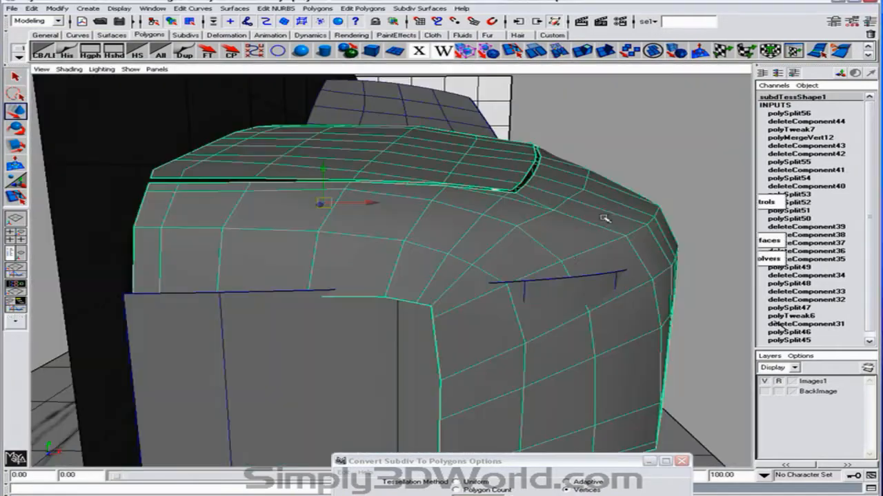
pyautogui.keyDown('alt'); pyautogui.moveTo(544, 269); pyautogui.dragTo(423, 280); pyautogui.keyUp('alt')
pyautogui.keyDown('alt'); pyautogui.moveTo(423, 280); pyautogui.dragTo(341, 279, button='right'); pyautogui.keyUp('alt')
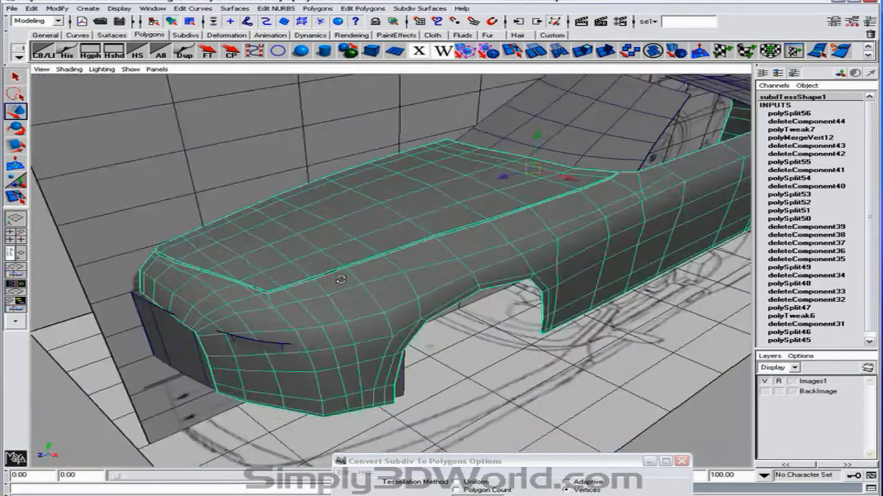
pyautogui.keyDown('alt'); pyautogui.moveTo(341, 280); pyautogui.dragTo(567, 285); pyautogui.keyUp('alt')
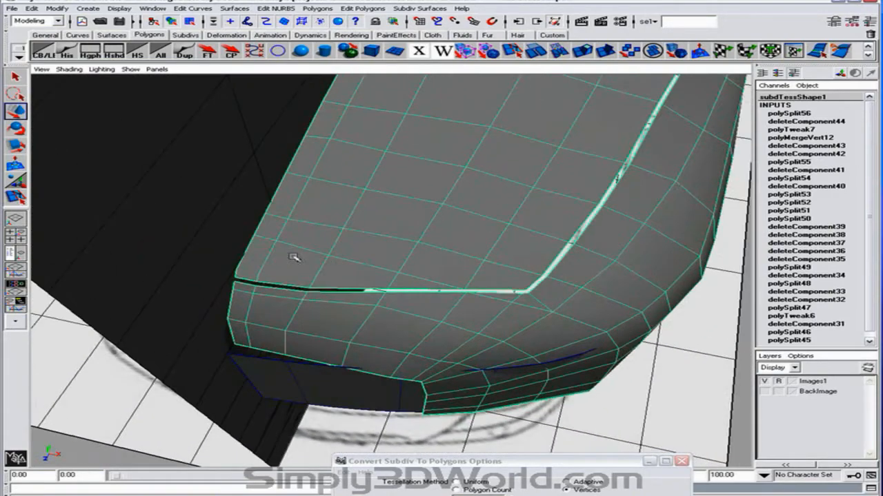
pyautogui.click(14, 197)
pyautogui.keyDown('alt'); pyautogui.moveTo(224, 251); pyautogui.dragTo(235, 293); pyautogui.keyUp('alt')
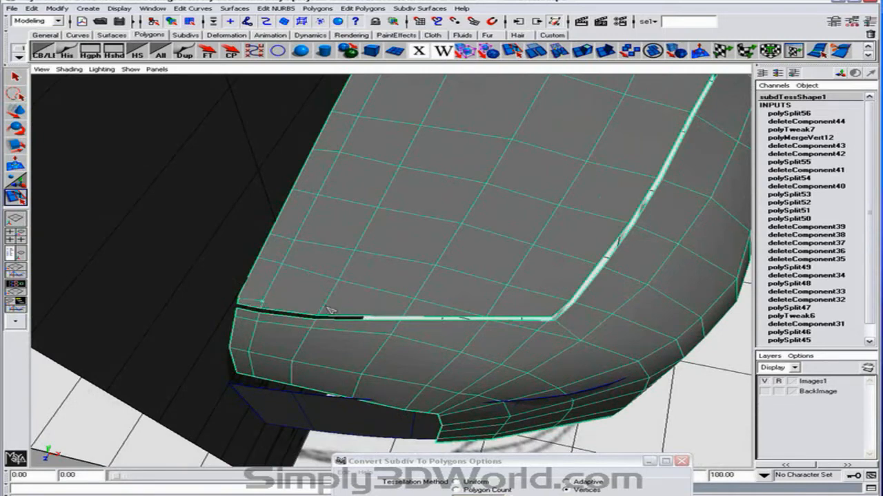
pyautogui.click(408, 310)
pyautogui.press('w')
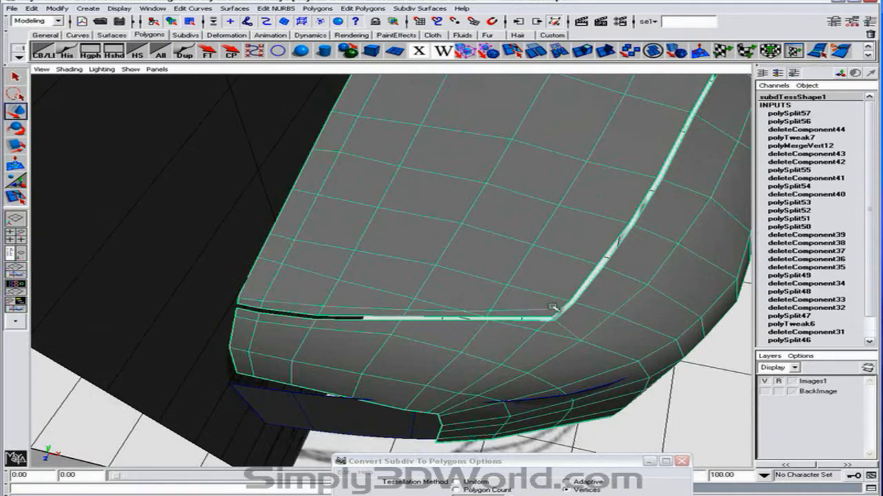
# Delete the diagonal row of edges running across the hood behind the new front split
pyautogui.press('F10')
pyautogui.click(477, 315)
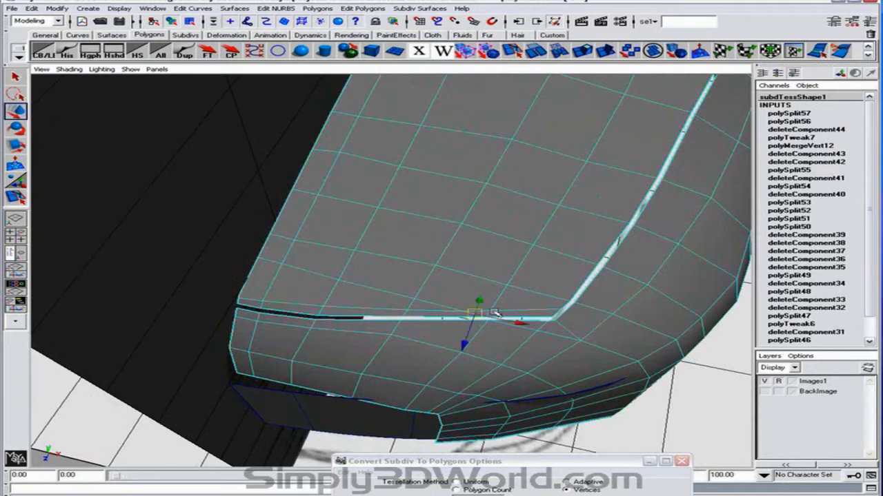
pyautogui.keyDown('shift'); pyautogui.click(448, 305); pyautogui.keyUp('shift')
pyautogui.keyDown('shift'); pyautogui.click(383, 290); pyautogui.keyUp('shift')
pyautogui.keyDown('shift'); pyautogui.click(314, 275); pyautogui.keyUp('shift')
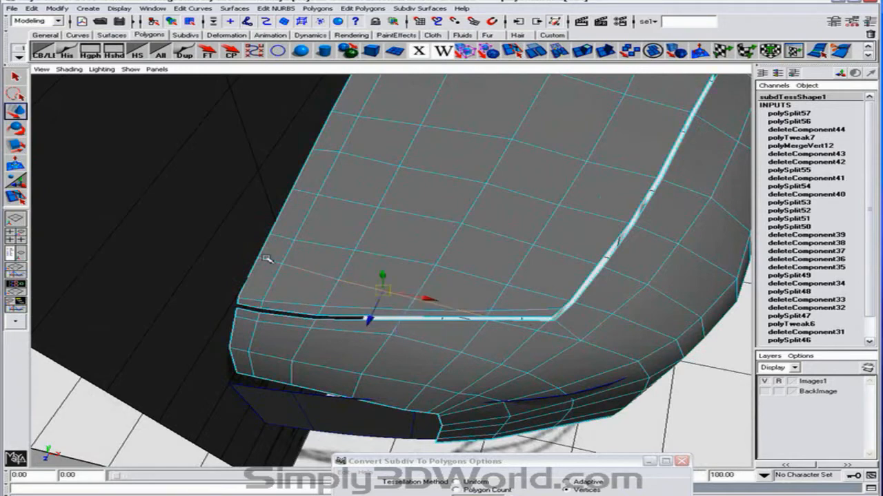
pyautogui.keyDown('shift'); pyautogui.click(268, 261); pyautogui.keyUp('shift')
pyautogui.press('Delete')
# Delete the leftover vertices along the removed edge row on the front of the hood
pyautogui.moveTo(309, 276); pyautogui.dragTo(260, 273, button='right')
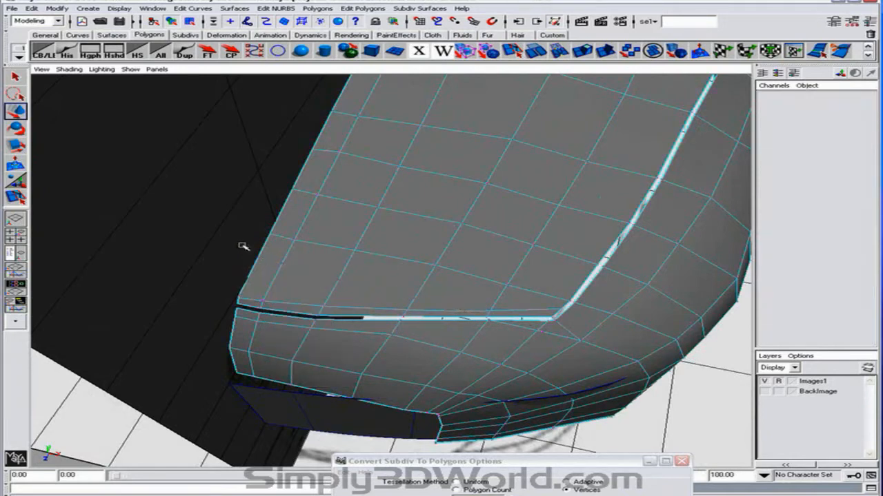
pyautogui.moveTo(244, 247); pyautogui.dragTo(383, 298)
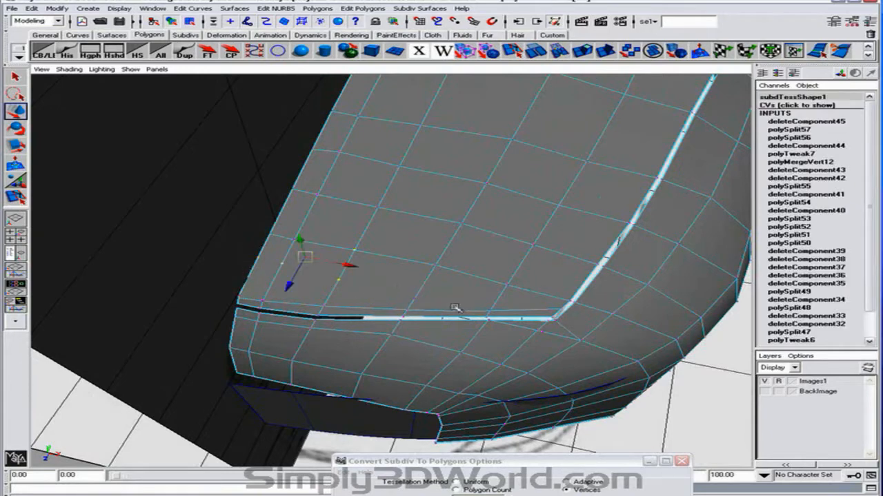
pyautogui.click(521, 296)
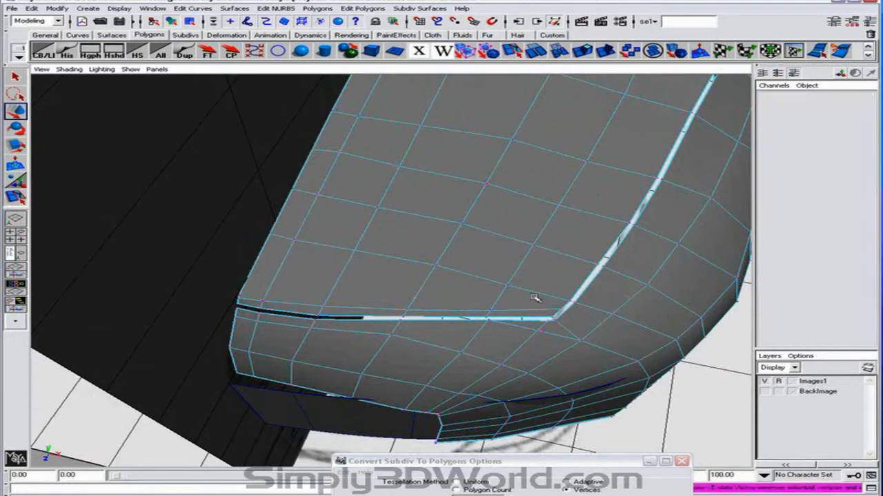
# Split a new edge along the hood's side, just inside the seam, from the front corner to the windshield corner
pyautogui.keyDown('alt'); pyautogui.moveTo(585, 274); pyautogui.dragTo(501, 315); pyautogui.keyUp('alt')
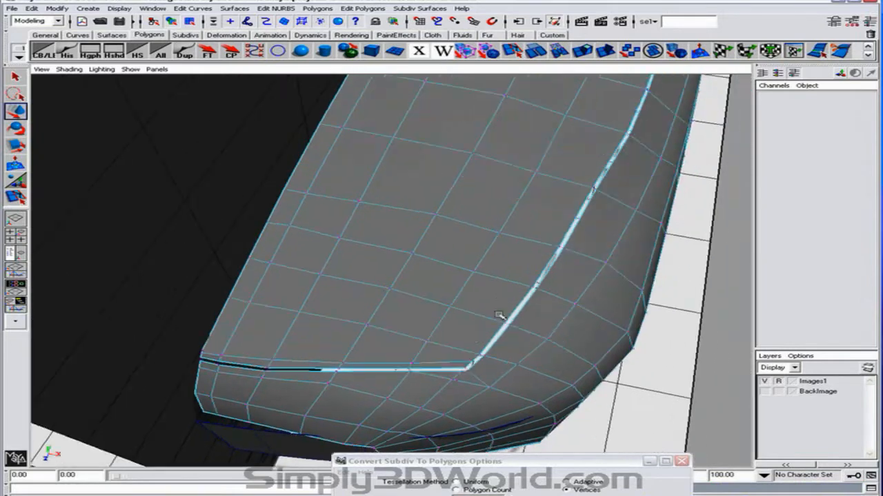
pyautogui.click(16, 196)
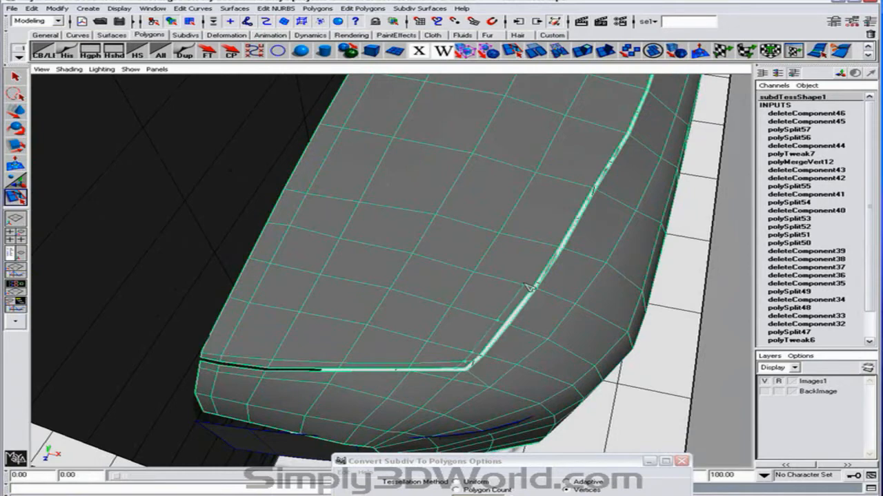
pyautogui.keyDown('alt'); pyautogui.moveTo(556, 248); pyautogui.dragTo(478, 328, button='middle'); pyautogui.keyUp('alt')
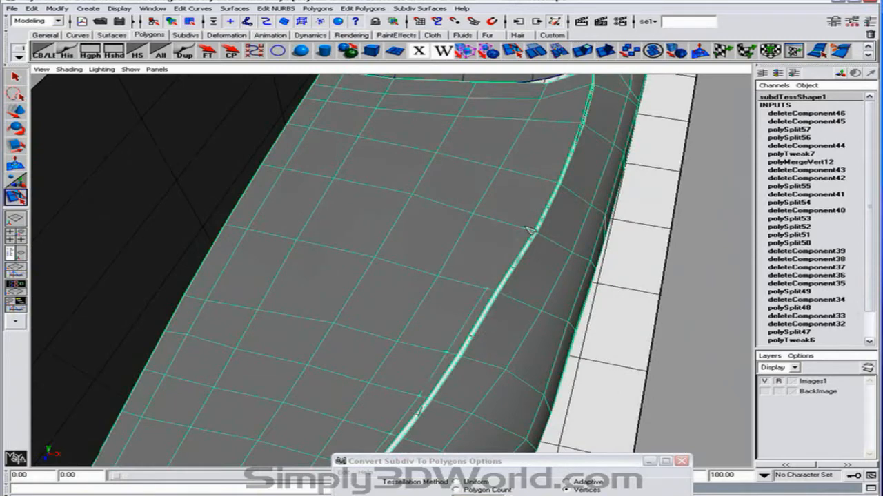
pyautogui.keyDown('alt'); pyautogui.moveTo(529, 232); pyautogui.dragTo(493, 345, button='middle'); pyautogui.keyUp('alt')
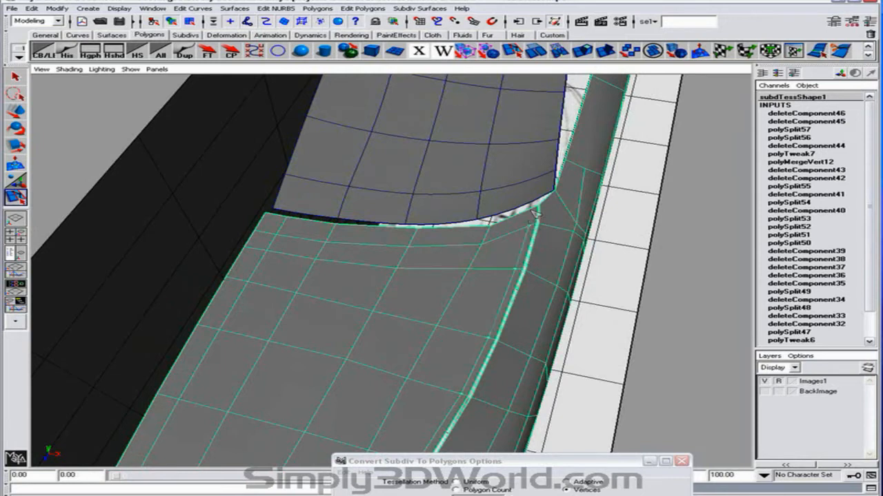
pyautogui.press('w')
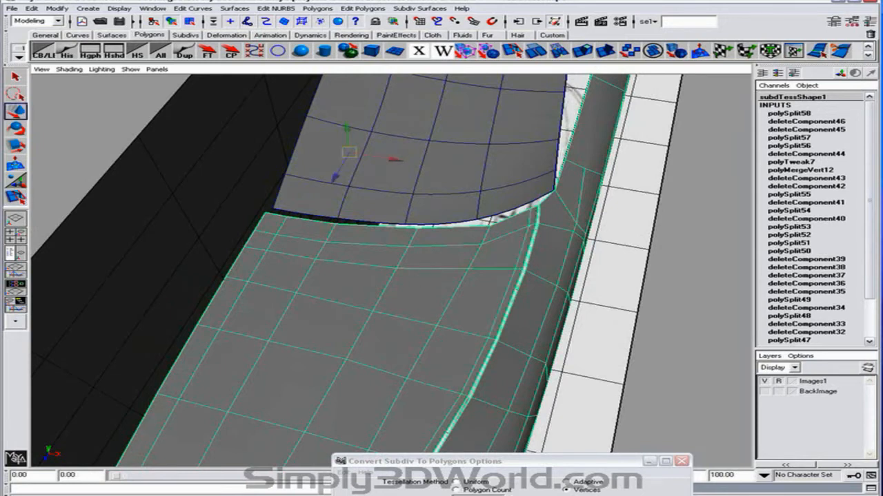
# Split a new edge across the hood's rear, just inside the windshield border, from the centreline to the outer corner
pyautogui.click(12, 193)
pyautogui.keyDown('alt'); pyautogui.moveTo(281, 219); pyautogui.dragTo(269, 218); pyautogui.keyUp('alt')
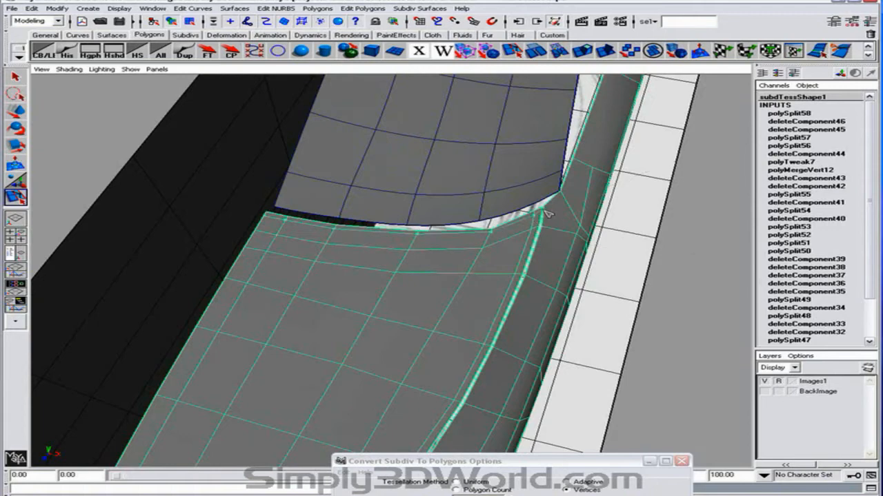
pyautogui.press('w')
pyautogui.keyDown('alt'); pyautogui.moveTo(512, 260); pyautogui.dragTo(386, 242, button='right'); pyautogui.keyUp('alt')
pyautogui.keyDown('alt'); pyautogui.moveTo(386, 242); pyautogui.dragTo(436, 178); pyautogui.keyUp('alt')
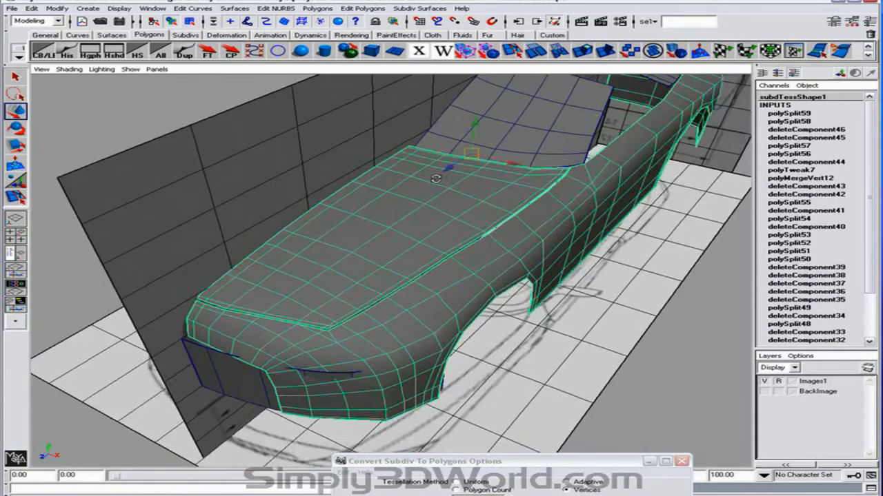
# Examine the seam and the supporting edges around the hood's whole border from several angles
pyautogui.keyDown('alt'); pyautogui.moveTo(436, 179); pyautogui.dragTo(477, 199, button='right'); pyautogui.keyUp('alt')
pyautogui.keyDown('alt'); pyautogui.moveTo(476, 200); pyautogui.dragTo(475, 211); pyautogui.keyUp('alt')
pyautogui.keyDown('alt'); pyautogui.moveTo(475, 211); pyautogui.dragTo(504, 158, button='middle'); pyautogui.keyUp('alt')
pyautogui.keyDown('alt'); pyautogui.moveTo(504, 159); pyautogui.dragTo(684, 222, button='right'); pyautogui.keyUp('alt')
pyautogui.keyDown('alt'); pyautogui.moveTo(537, 210); pyautogui.dragTo(351, 200, button='right'); pyautogui.keyUp('alt')
pyautogui.keyDown('alt'); pyautogui.moveTo(352, 200); pyautogui.dragTo(430, 212); pyautogui.keyUp('alt')
pyautogui.keyDown('alt'); pyautogui.moveTo(430, 211); pyautogui.dragTo(274, 195, button='right'); pyautogui.keyUp('alt')
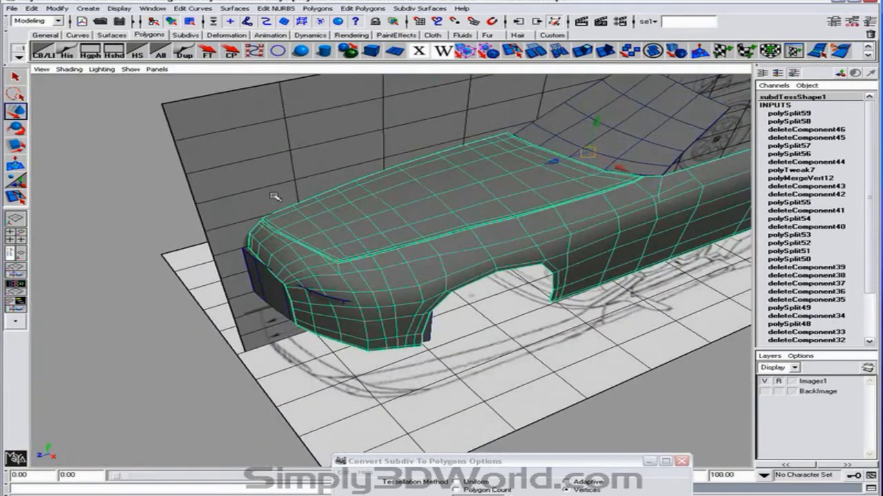
pyautogui.press('F8')
pyautogui.press('F8')
pyautogui.keyDown('alt'); pyautogui.moveTo(429, 197); pyautogui.dragTo(473, 185); pyautogui.keyUp('alt')
pyautogui.keyDown('alt'); pyautogui.moveTo(473, 186); pyautogui.dragTo(476, 191, button='right'); pyautogui.keyUp('alt')
pyautogui.keyDown('alt'); pyautogui.moveTo(476, 191); pyautogui.dragTo(485, 263); pyautogui.keyUp('alt')
# Separate the car body mesh so that the hood becomes its own polygon object
pyautogui.click(556, 157)
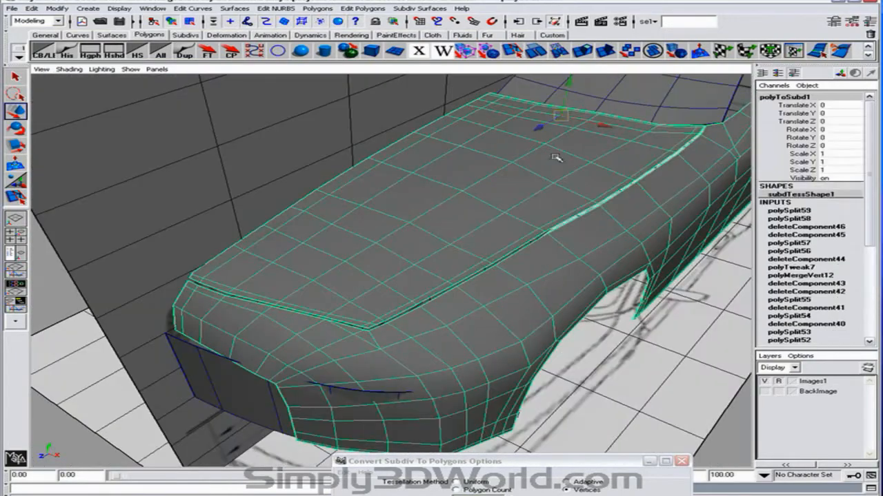
pyautogui.press('y')
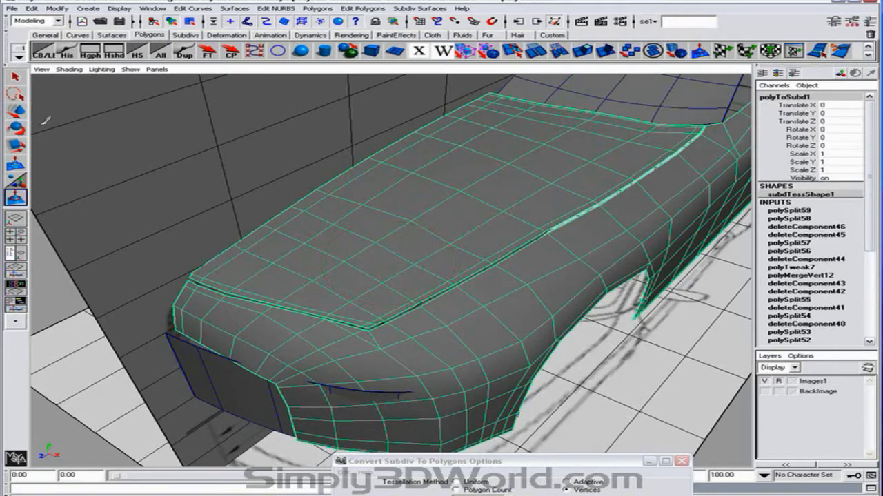
pyautogui.click(20, 78)
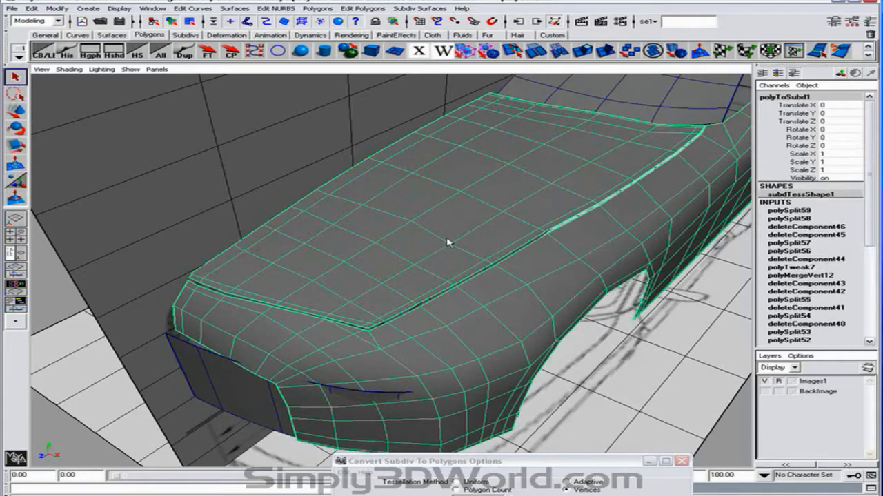
pyautogui.keyDown('alt'); pyautogui.moveTo(382, 211); pyautogui.dragTo(441, 237); pyautogui.keyUp('alt')
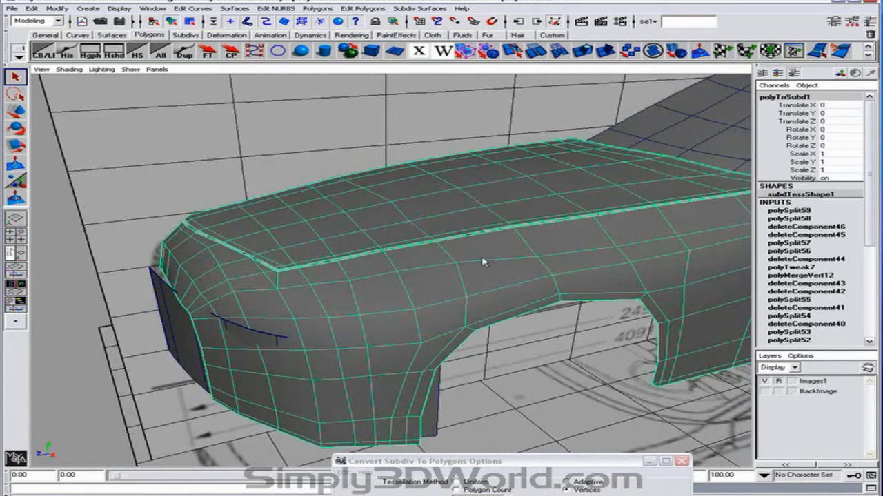
pyautogui.click(362, 9)
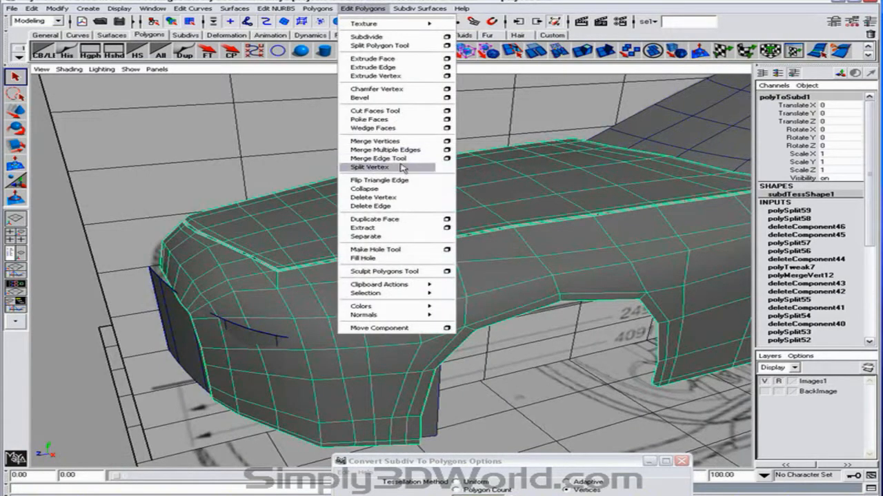
pyautogui.click(396, 236)
pyautogui.keyDown('alt'); pyautogui.moveTo(342, 225); pyautogui.dragTo(526, 218); pyautogui.keyUp('alt')
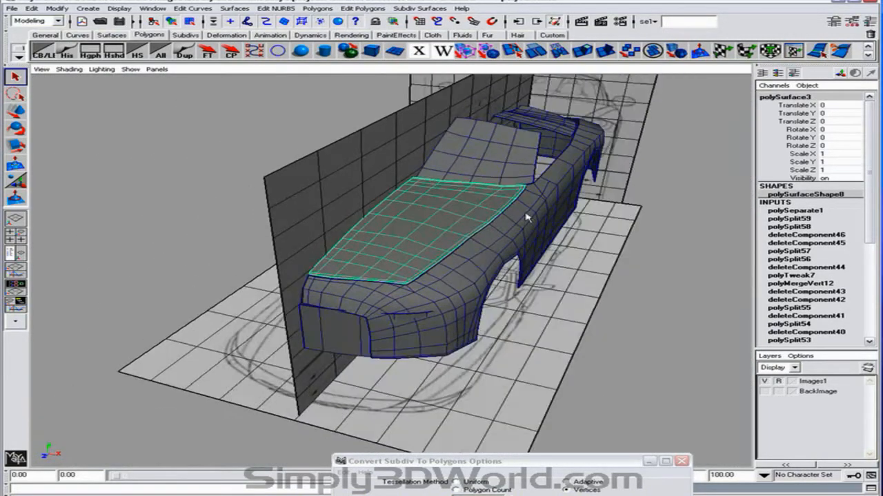
# Convert the separated hood from polygons to a subdivision surface and inspect its shape along the border
pyautogui.click(60, 8)
pyautogui.moveTo(134, 151)
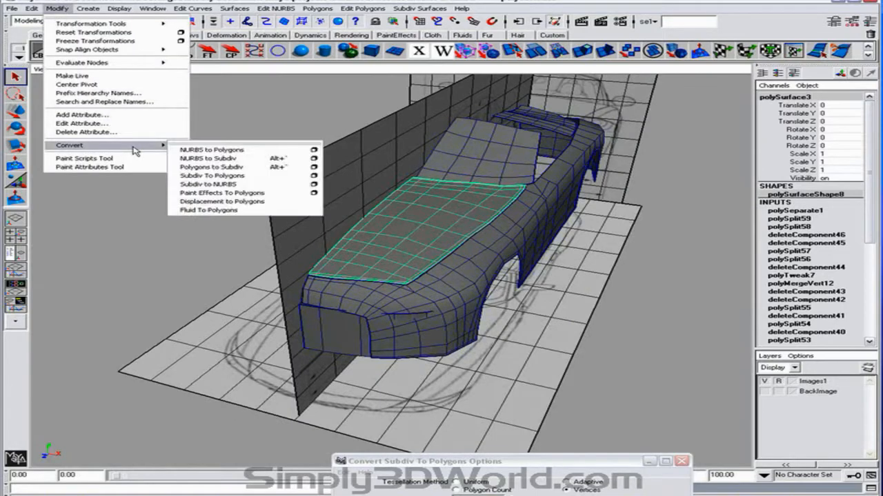
pyautogui.click(243, 170)
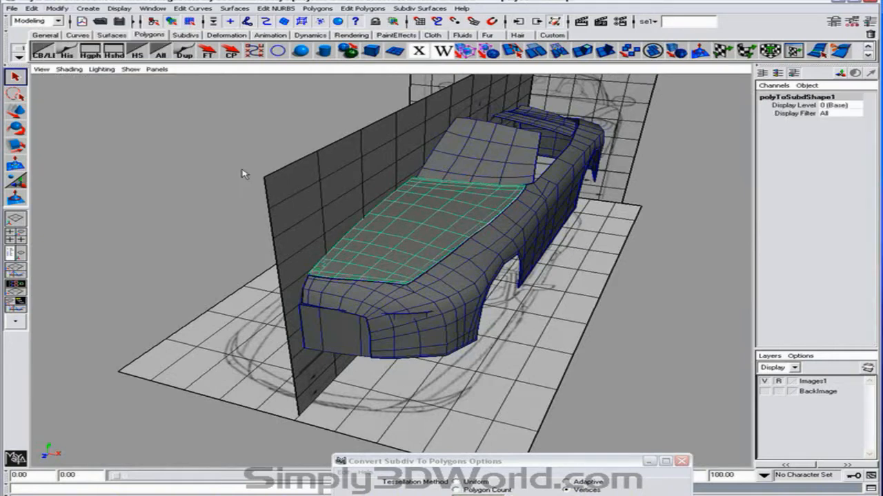
pyautogui.click(369, 218)
pyautogui.keyDown('alt'); pyautogui.moveTo(402, 232); pyautogui.dragTo(350, 263); pyautogui.keyUp('alt')
pyautogui.keyDown('alt'); pyautogui.moveTo(351, 263); pyautogui.dragTo(501, 283, button='right'); pyautogui.keyUp('alt')
pyautogui.keyDown('alt'); pyautogui.moveTo(364, 300); pyautogui.dragTo(443, 262); pyautogui.keyUp('alt')
pyautogui.keyDown('alt'); pyautogui.moveTo(358, 222); pyautogui.dragTo(285, 241); pyautogui.keyUp('alt')
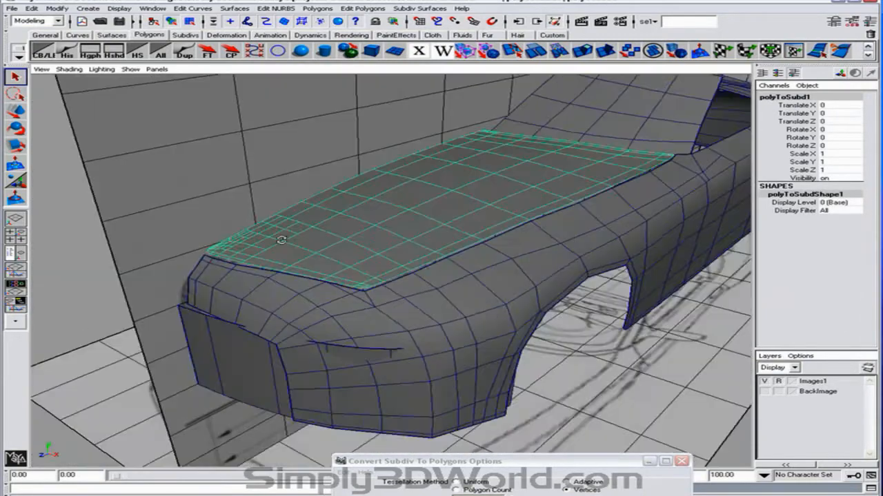
# Convert the hood back to polygons and delete the extra vertex on its centreline edge near the front
pyautogui.keyDown('alt'); pyautogui.moveTo(285, 242); pyautogui.dragTo(360, 237, button='right'); pyautogui.keyUp('alt')
pyautogui.click(489, 56)
pyautogui.keyDown('alt'); pyautogui.moveTo(391, 153); pyautogui.dragTo(374, 167); pyautogui.keyUp('alt')
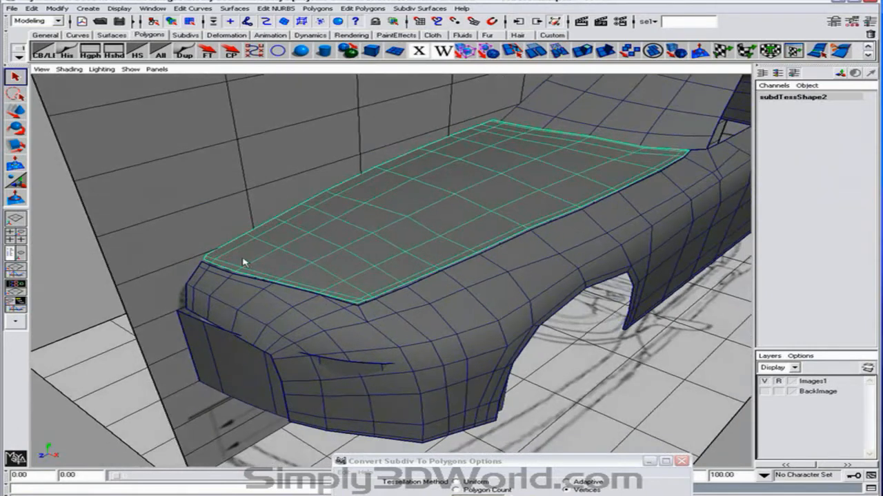
pyautogui.moveTo(223, 244); pyautogui.dragTo(556, 297, button='right')
pyautogui.moveTo(116, 313); pyautogui.dragTo(171, 328)
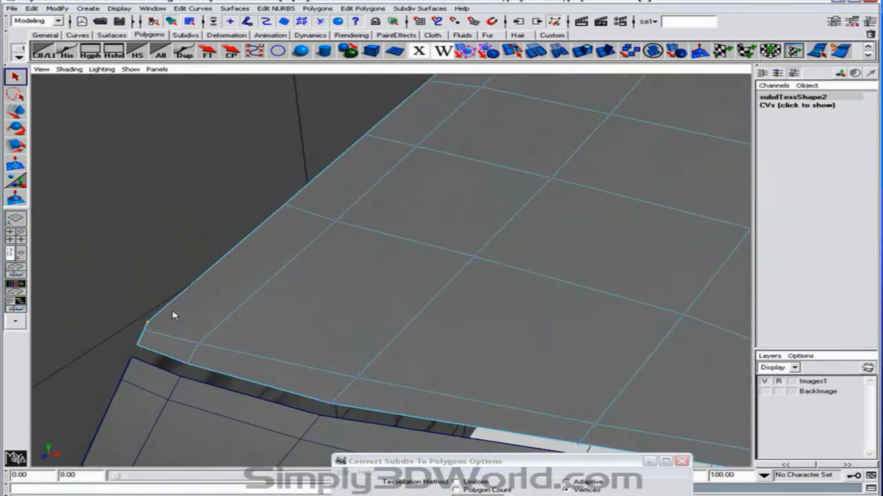
pyautogui.click(181, 313)
pyautogui.keyDown('alt'); pyautogui.moveTo(435, 320); pyautogui.dragTo(153, 297, button='right'); pyautogui.keyUp('alt')
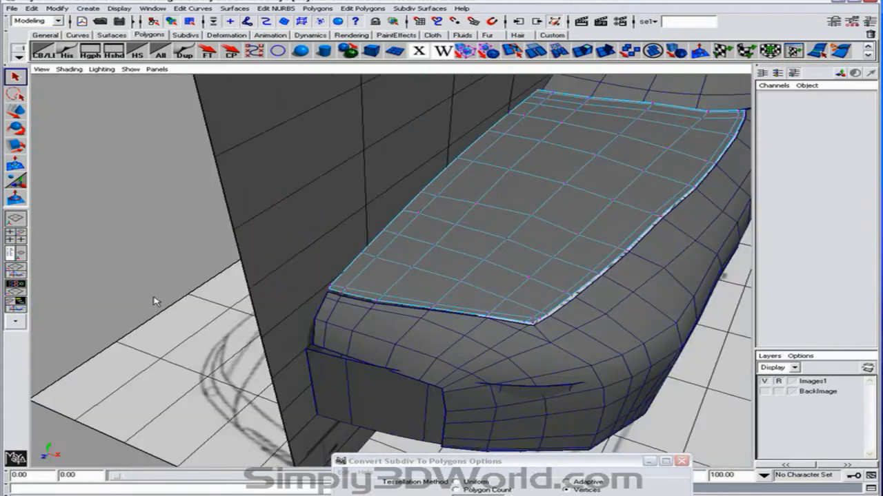
# Convert the corrected hood to a subdivision surface again and hide the Images1 reference layer
pyautogui.click(373, 291)
pyautogui.click(463, 52)
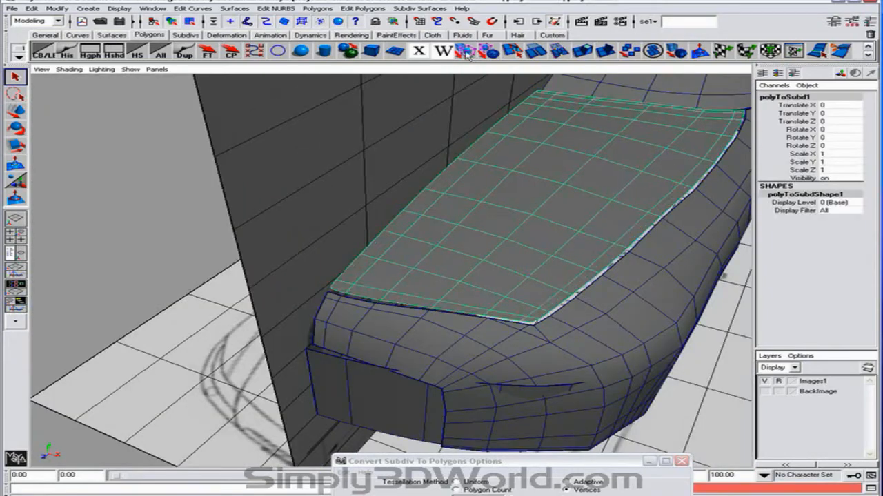
pyautogui.click(764, 382)
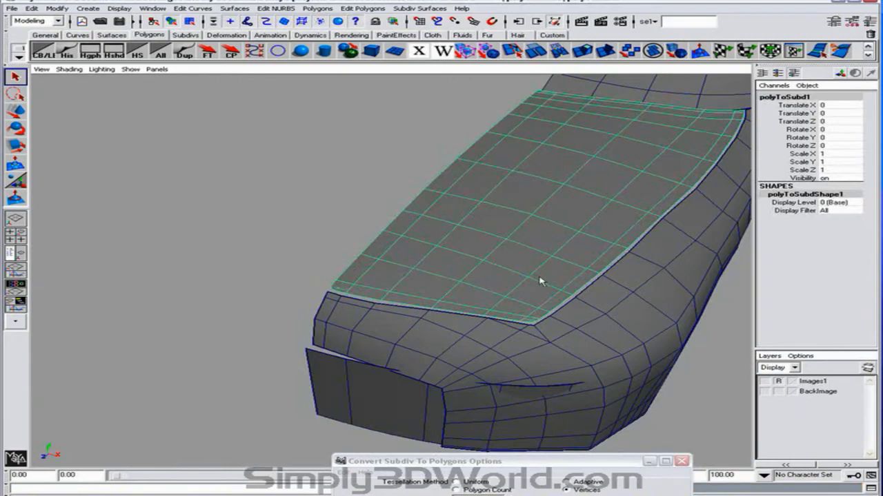
# Convert the remaining car body from polygons to a subdivision surface and clear the selection
pyautogui.keyDown('alt'); pyautogui.moveTo(542, 276); pyautogui.dragTo(562, 262); pyautogui.keyUp('alt')
pyautogui.click(590, 262)
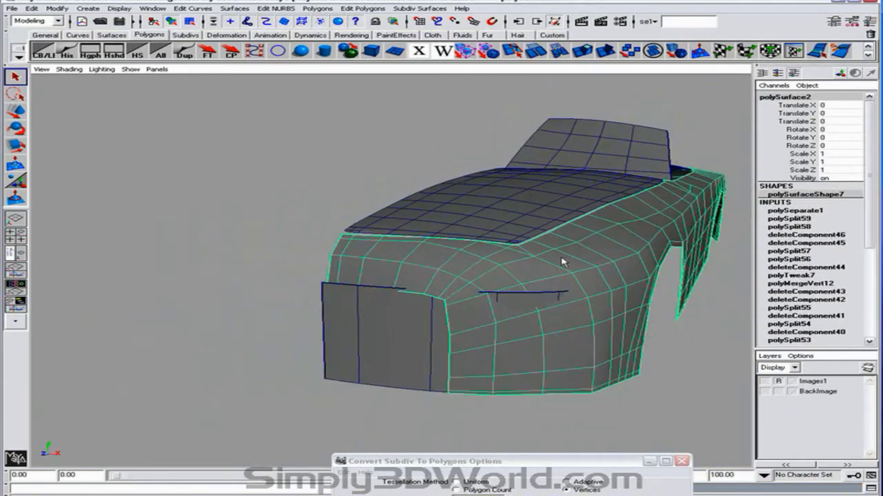
pyautogui.click(466, 52)
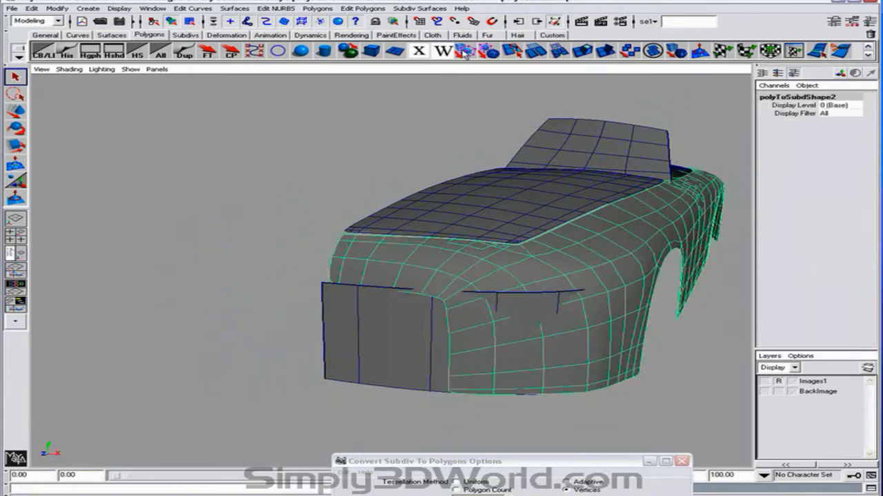
pyautogui.click(338, 135)
# Raise the vertices of the body's row just below the hood seam, above the front wheel arch
pyautogui.keyDown('alt'); pyautogui.moveTo(505, 185); pyautogui.dragTo(498, 194); pyautogui.keyUp('alt')
pyautogui.keyDown('alt'); pyautogui.moveTo(426, 212); pyautogui.dragTo(457, 228); pyautogui.keyUp('alt')
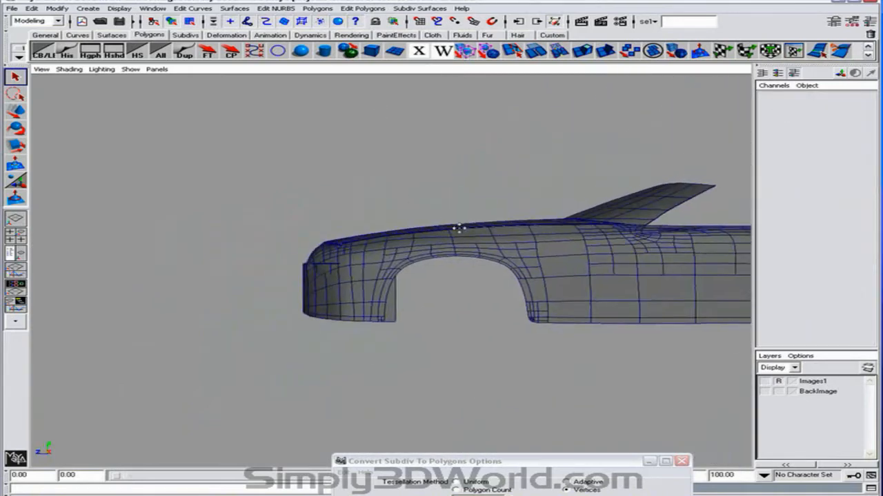
pyautogui.keyDown('alt'); pyautogui.moveTo(457, 228); pyautogui.dragTo(571, 298, button='right'); pyautogui.keyUp('alt')
pyautogui.moveTo(483, 259); pyautogui.dragTo(428, 252, button='right')
pyautogui.scroll(2, 432, 252)
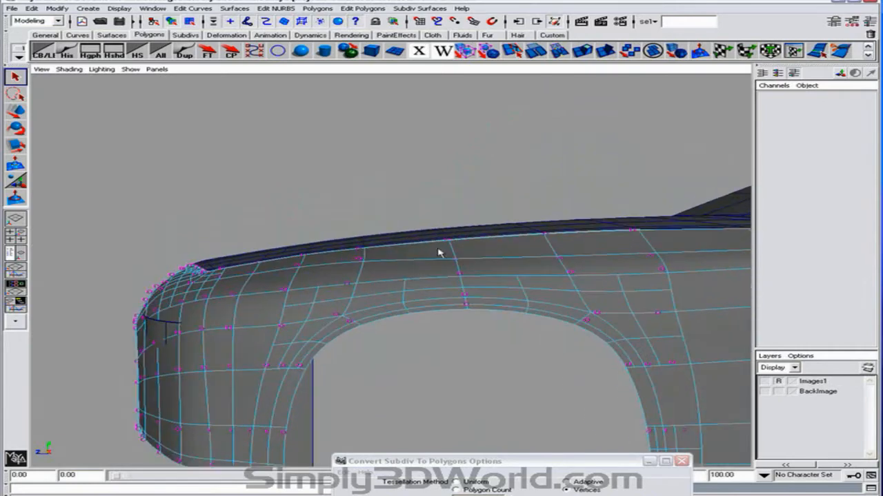
pyautogui.moveTo(438, 251); pyautogui.dragTo(479, 264)
pyautogui.click(16, 110)
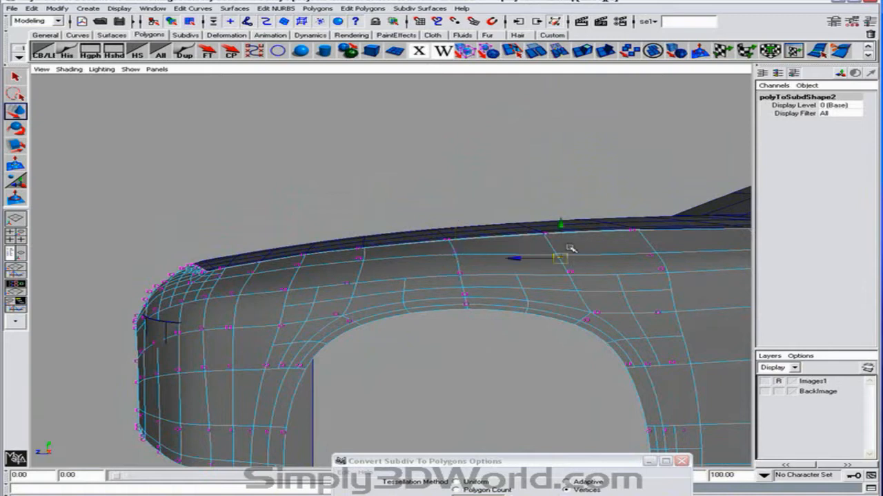
# Adjust the height of the same row's vertices from behind the wheel arch to the windshield corner, then return to object mode
pyautogui.keyDown('alt'); pyautogui.moveTo(562, 213); pyautogui.dragTo(480, 267, button='middle'); pyautogui.keyUp('alt')
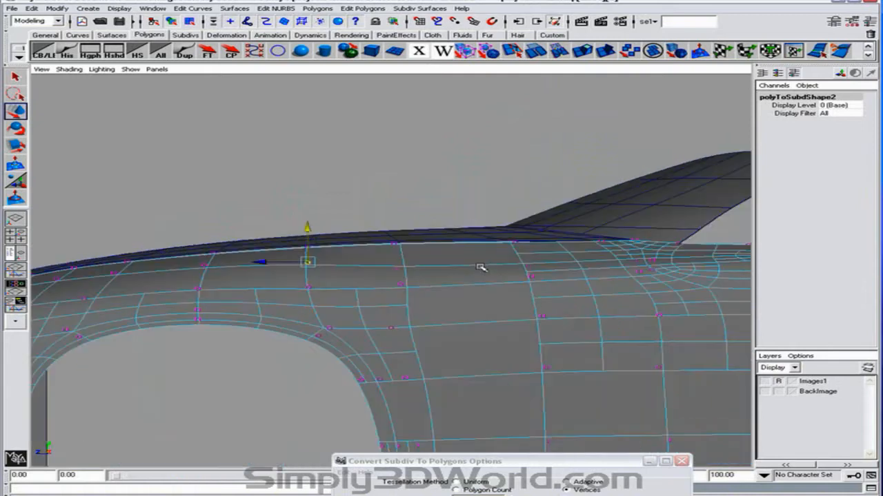
pyautogui.click(397, 269)
pyautogui.moveTo(402, 237); pyautogui.dragTo(403, 225)
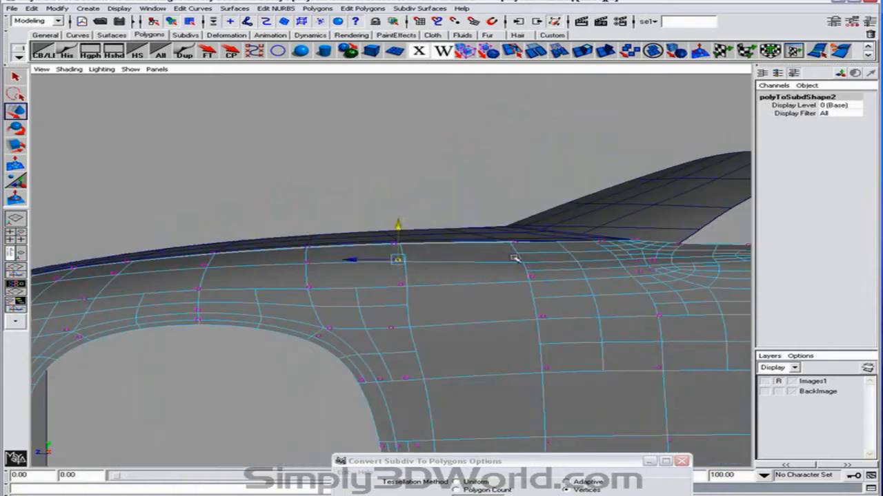
pyautogui.keyDown('alt'); pyautogui.moveTo(533, 229); pyautogui.dragTo(456, 238); pyautogui.keyUp('alt')
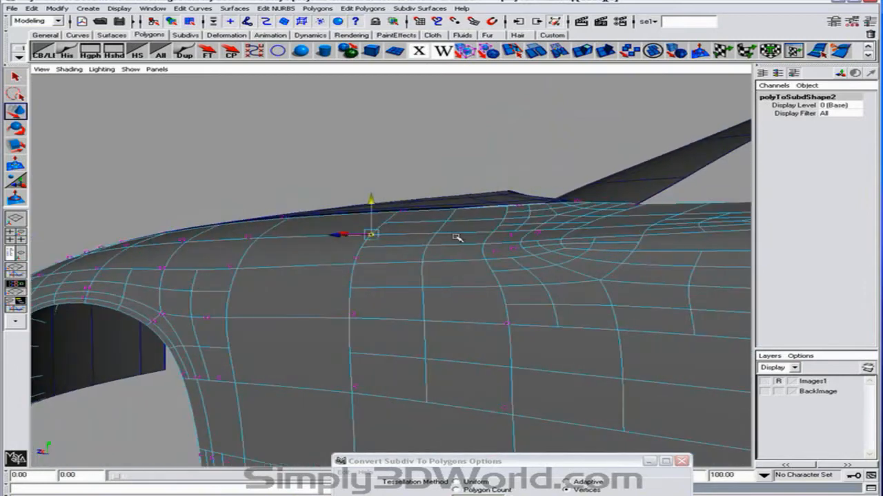
pyautogui.click(522, 232)
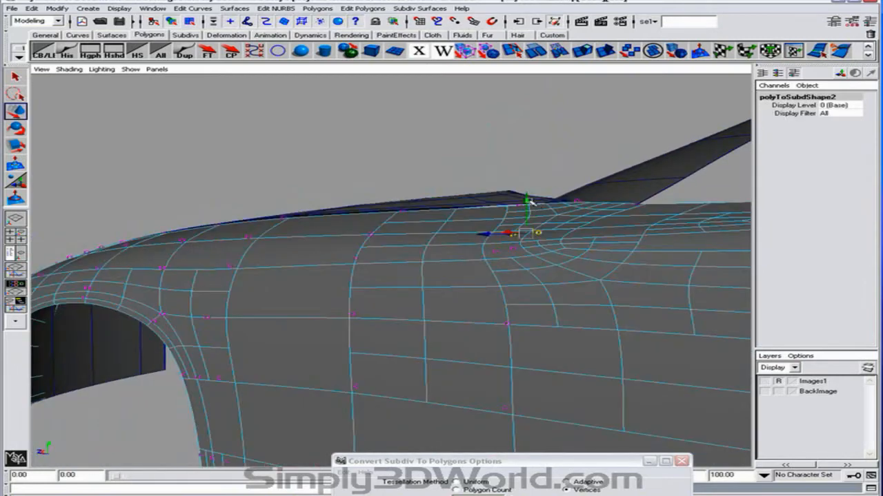
pyautogui.keyDown('alt'); pyautogui.moveTo(528, 197); pyautogui.dragTo(354, 262); pyautogui.keyUp('alt')
pyautogui.press('F8')
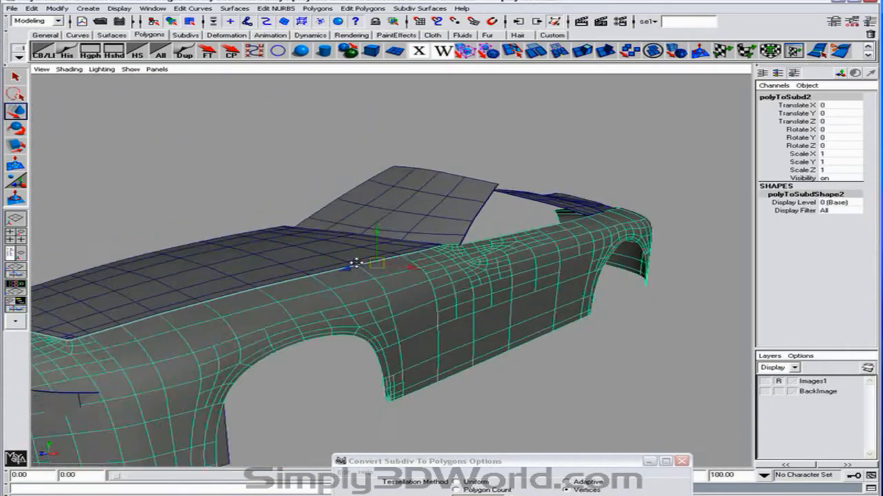
# Select the hood, show the Images1 reference layer and enlarge the top view around the hood's front corner
pyautogui.keyDown('alt'); pyautogui.moveTo(354, 262); pyautogui.dragTo(478, 256, button='middle'); pyautogui.keyUp('alt')
pyautogui.keyDown('alt'); pyautogui.moveTo(479, 256); pyautogui.dragTo(420, 262, button='right'); pyautogui.keyUp('alt')
pyautogui.click(406, 267)
pyautogui.keyDown('alt'); pyautogui.moveTo(406, 267); pyautogui.dragTo(401, 315); pyautogui.keyUp('alt')
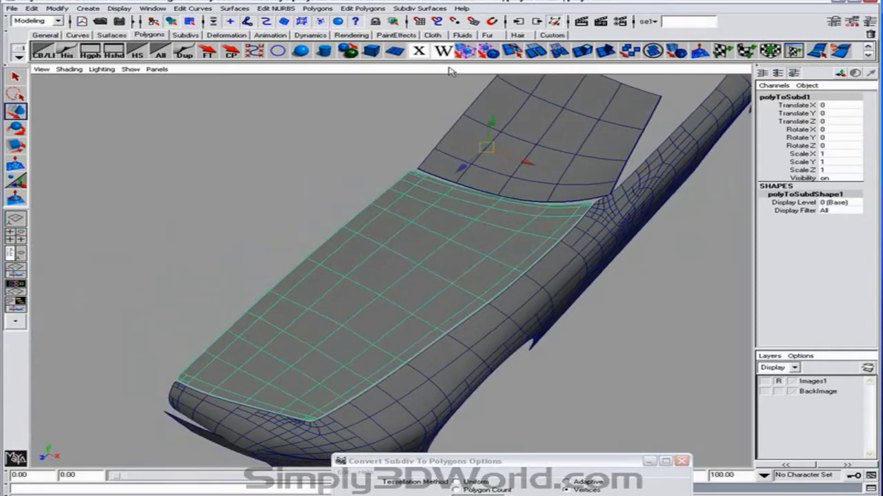
pyautogui.press('space')
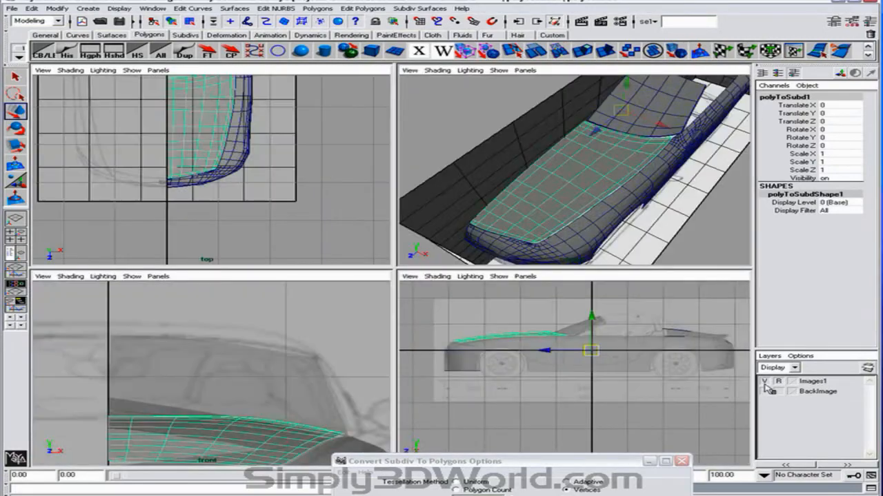
pyautogui.press('space')
pyautogui.keyDown('alt'); pyautogui.moveTo(311, 193); pyautogui.dragTo(604, 276, button='right'); pyautogui.keyUp('alt')
pyautogui.keyDown('alt'); pyautogui.moveTo(395, 264); pyautogui.dragTo(472, 268, button='right'); pyautogui.keyUp('alt')
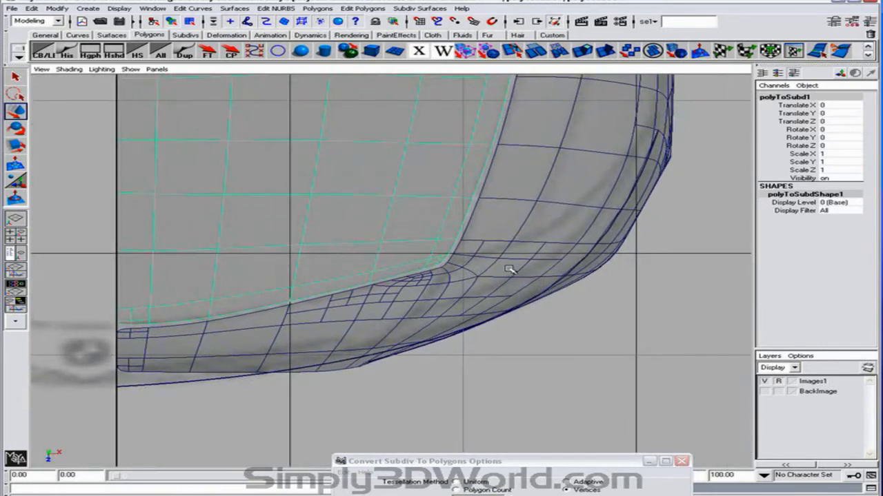
# Convert the body back to polygons, comparing it once more with its subdivision version
pyautogui.click(507, 256)
pyautogui.click(481, 52)
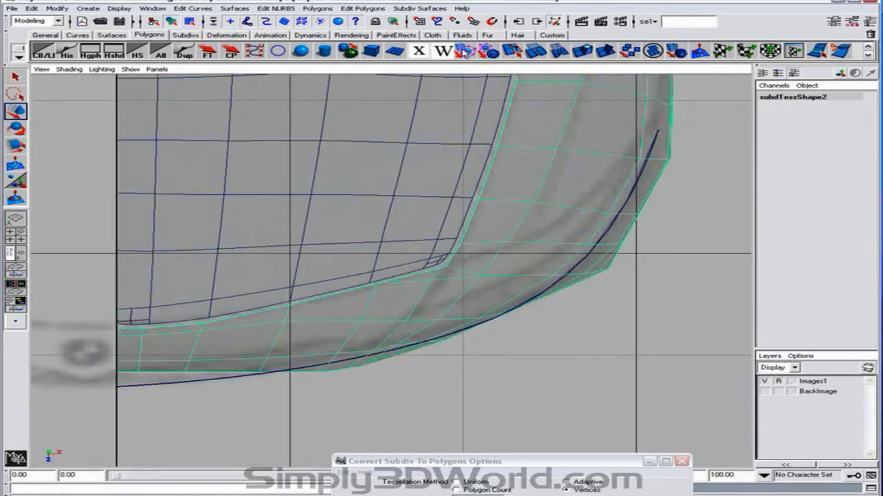
pyautogui.click(466, 52)
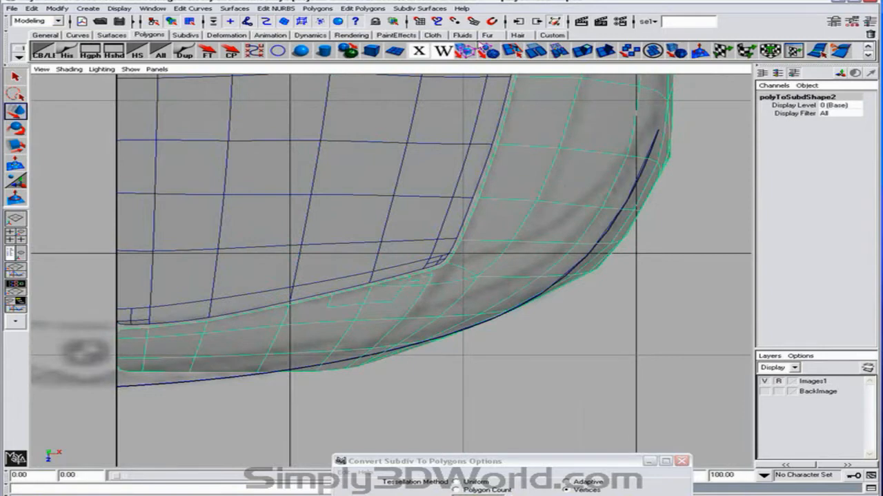
pyautogui.click(488, 53)
# Split the body's faces just below the hood's front corner with a new edge
pyautogui.press('space')
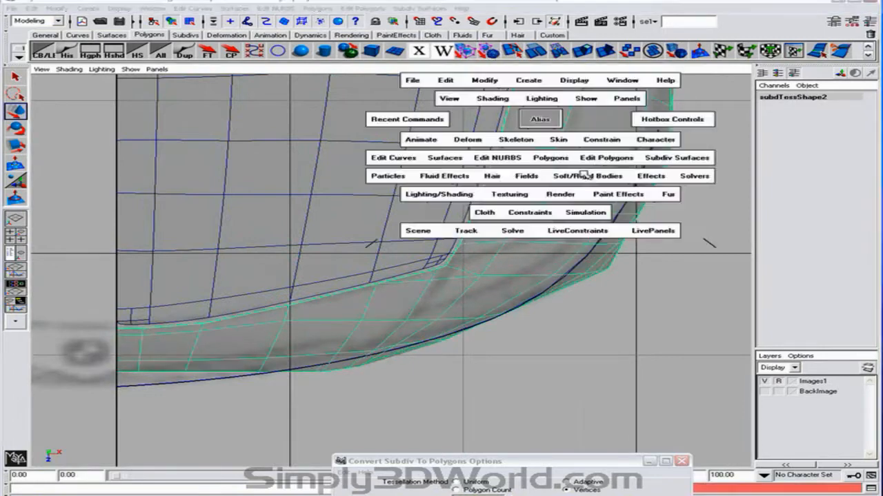
pyautogui.keyDown('alt'); pyautogui.moveTo(607, 214); pyautogui.dragTo(561, 195); pyautogui.keyUp('alt')
pyautogui.keyDown('alt'); pyautogui.moveTo(561, 195); pyautogui.dragTo(573, 197, button='right'); pyautogui.keyUp('alt')
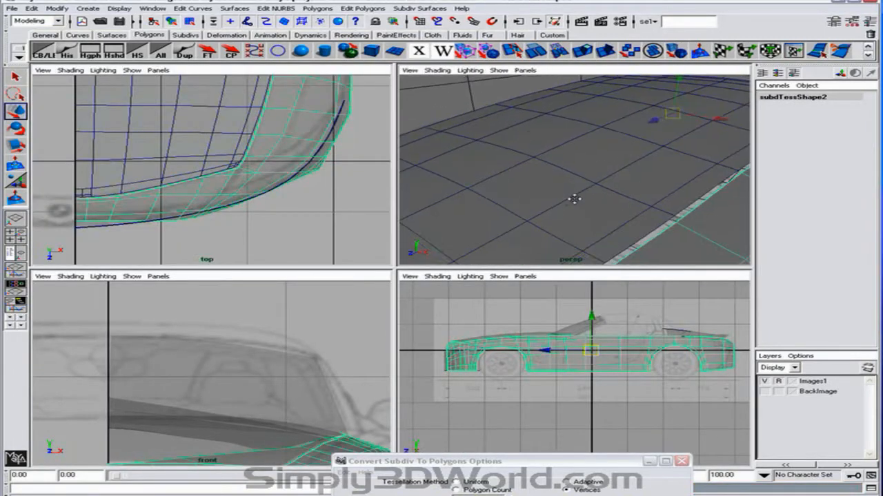
pyautogui.keyDown('alt'); pyautogui.moveTo(573, 198); pyautogui.dragTo(655, 148, button='middle'); pyautogui.keyUp('alt')
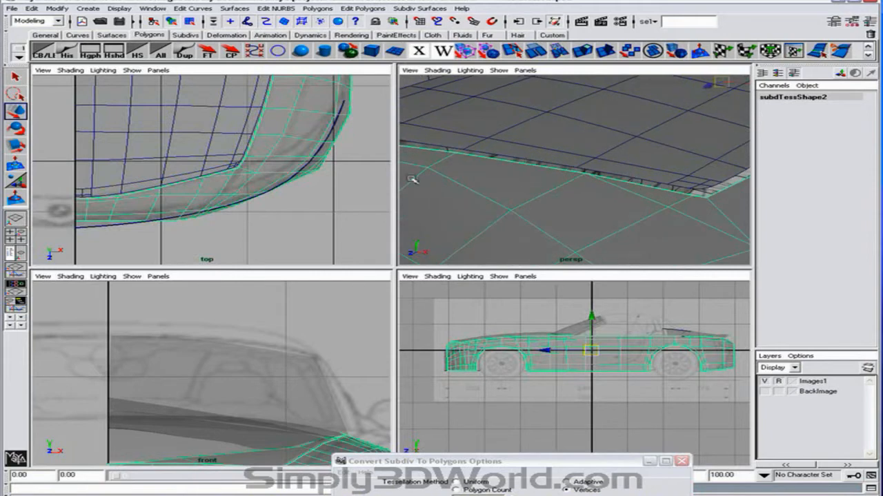
pyautogui.press('space')
pyautogui.keyDown('alt'); pyautogui.moveTo(522, 211); pyautogui.dragTo(366, 208, button='right'); pyautogui.keyUp('alt')
pyautogui.click(11, 203)
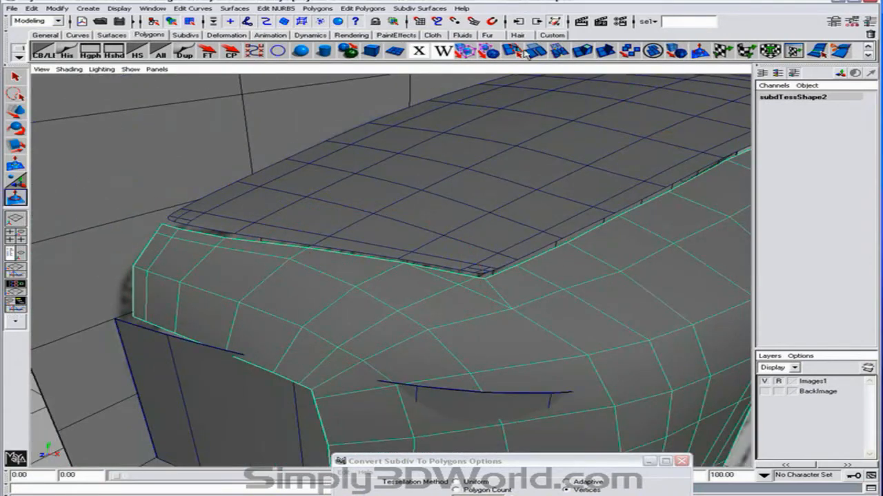
pyautogui.click(533, 52)
pyautogui.click(451, 286)
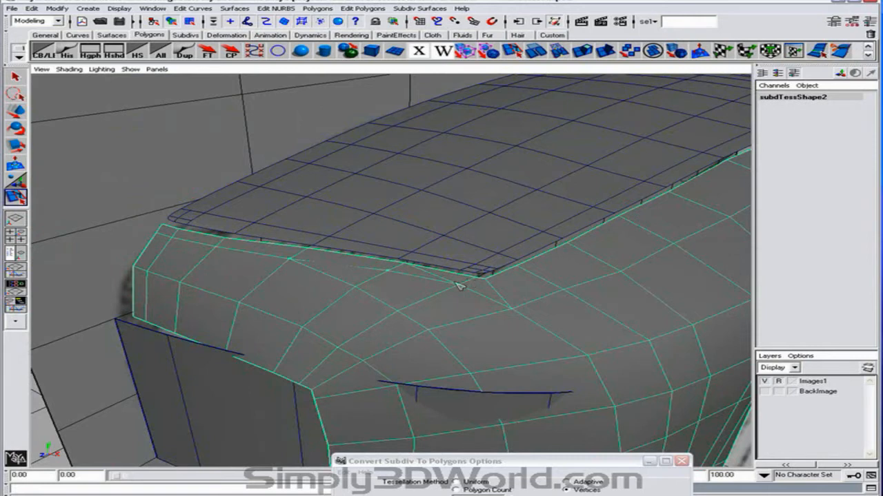
pyautogui.press('w')
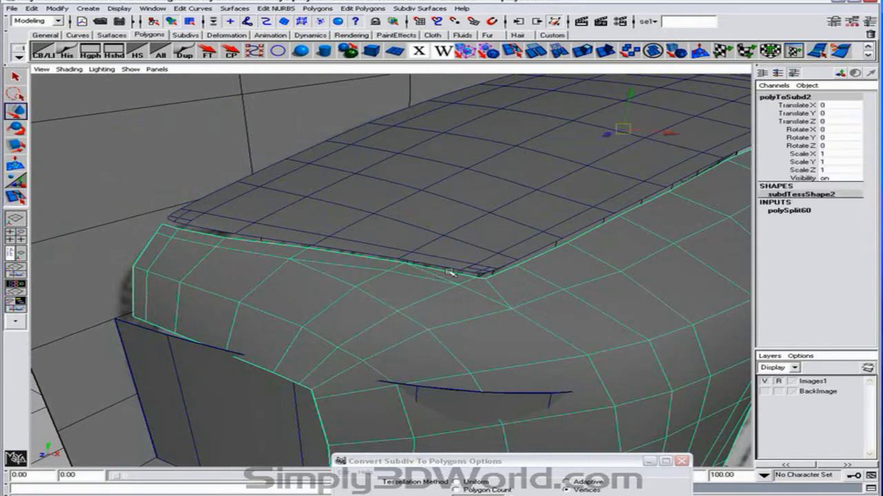
# Delete the redundant body edge beside the new split at the hood's front corner
pyautogui.moveTo(440, 272); pyautogui.dragTo(439, 252, button='right')
pyautogui.click(433, 271)
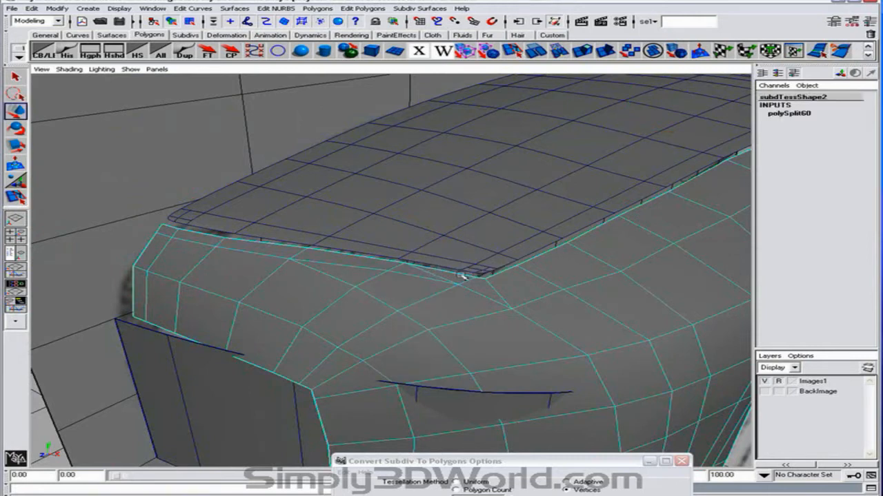
pyautogui.press('Delete')
# Split a new edge row across the nose below the hood seam and delete the old edges beside it
pyautogui.click(16, 198)
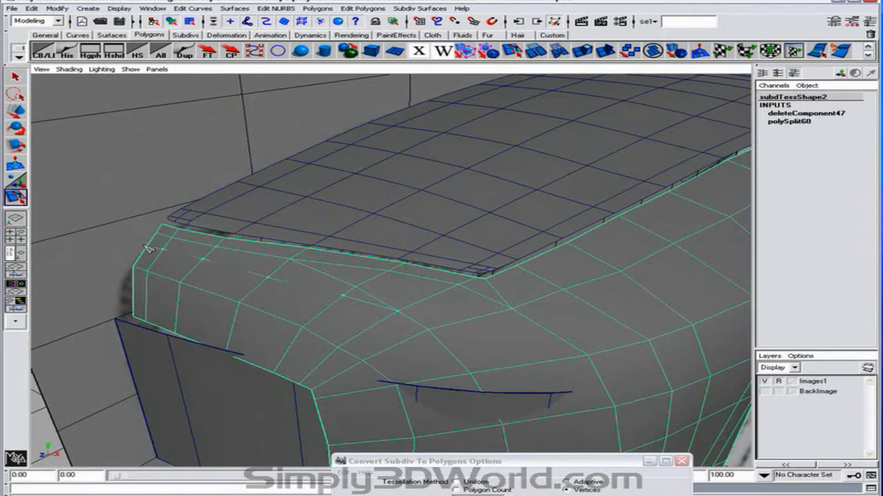
pyautogui.press('w')
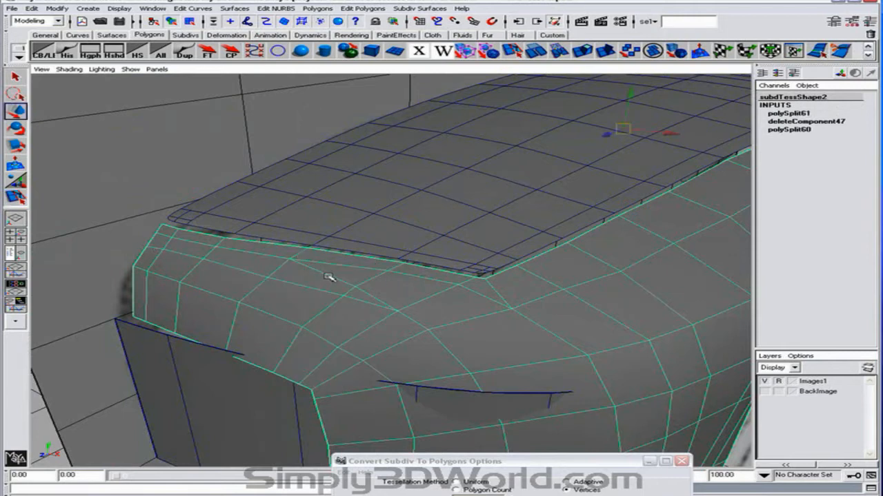
pyautogui.click(323, 273)
pyautogui.click(436, 293)
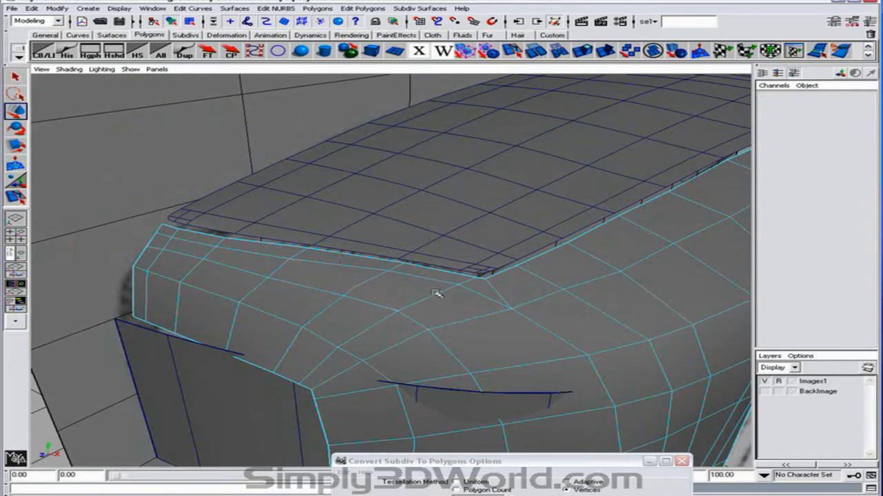
pyautogui.click(494, 289)
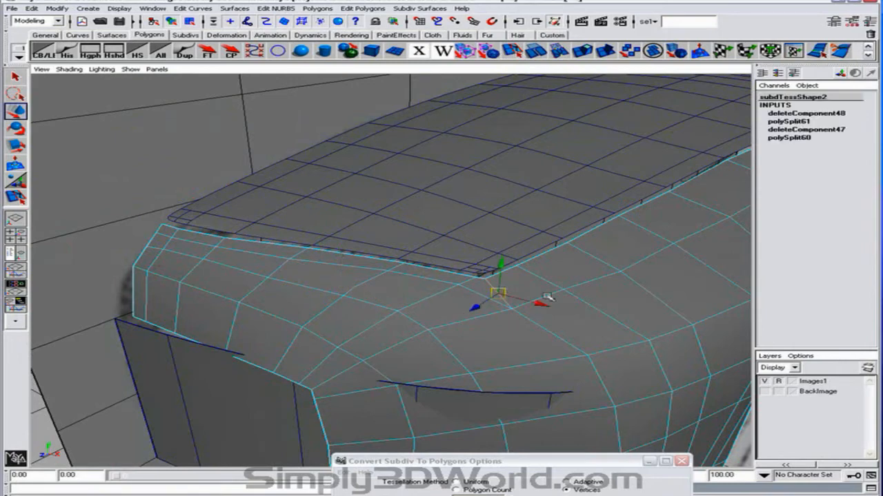
# Split an edge line from the hood's front corner down to the bumper's lower edge and delete the leftover edge at that corner
pyautogui.keyDown('alt'); pyautogui.moveTo(565, 299); pyautogui.dragTo(90, 191); pyautogui.keyUp('alt')
pyautogui.click(18, 199)
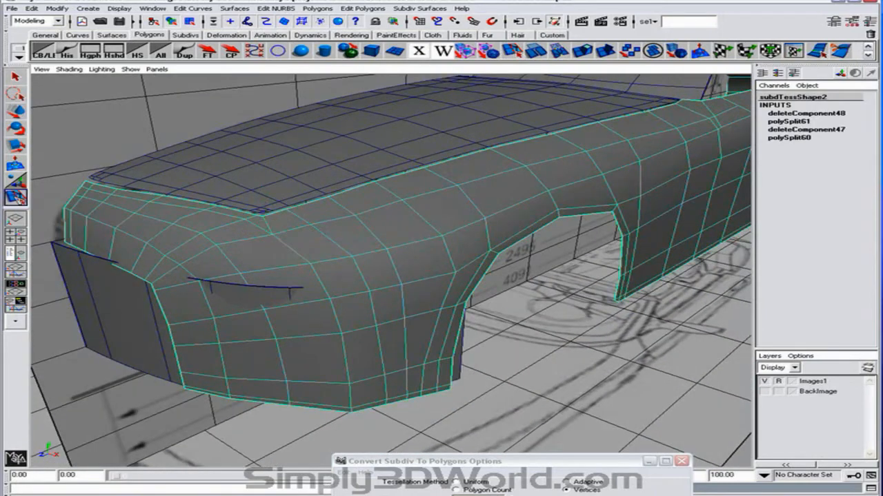
pyautogui.moveTo(302, 221)
pyautogui.keyDown('alt'); pyautogui.mouseDown()
pyautogui.moveTo(315, 228)
pyautogui.moveTo(297, 237)
pyautogui.mouseUp(); pyautogui.keyUp('alt')
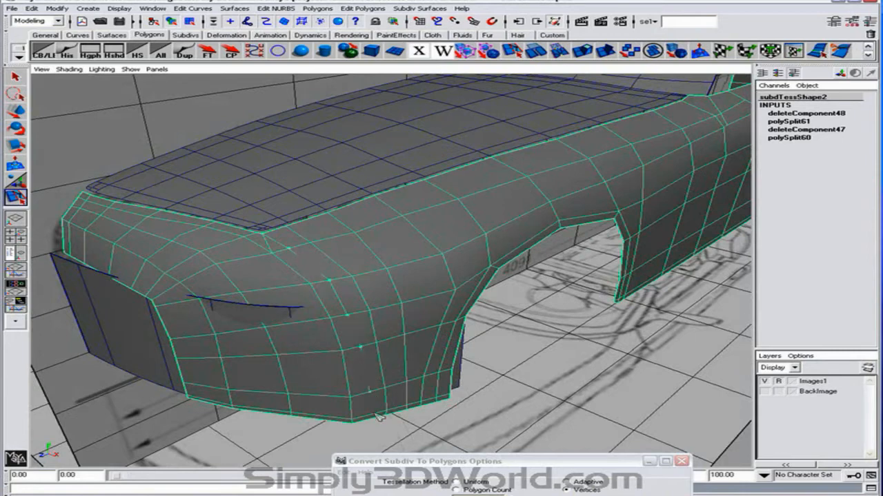
pyautogui.press('w')
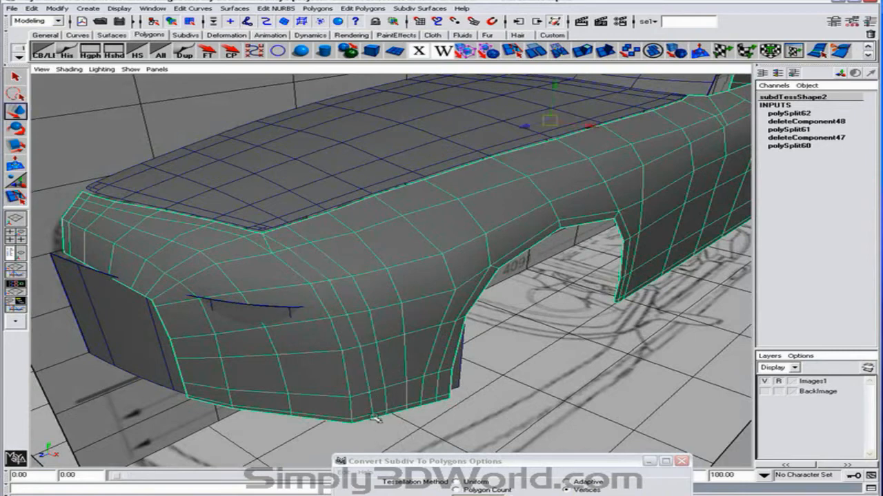
pyautogui.click(272, 250)
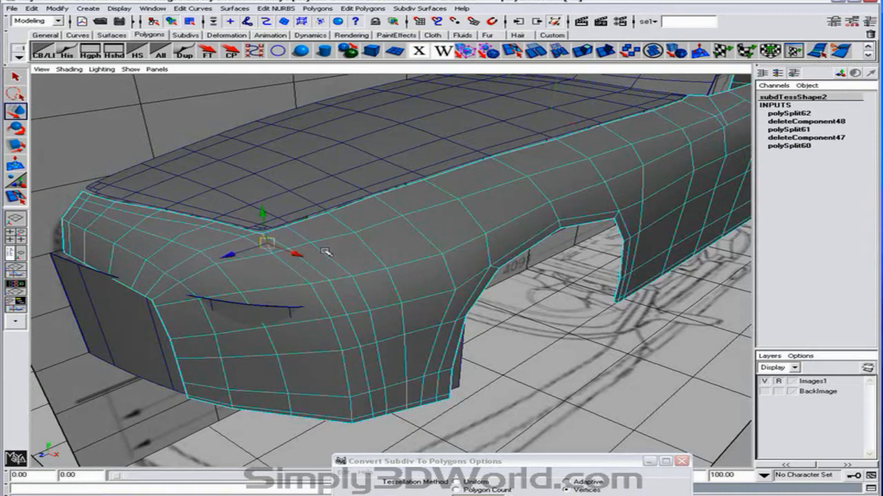
pyautogui.click(376, 258)
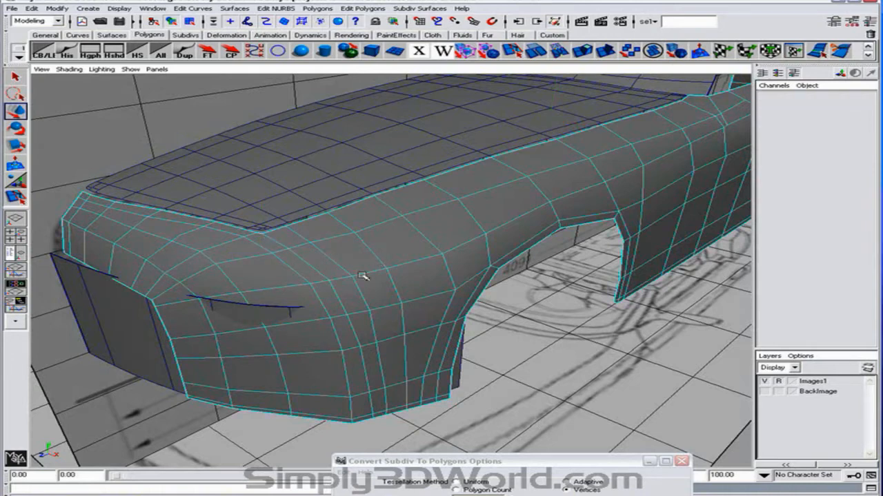
# Smooth the body mesh around the headlight and along the front fender with the Sculpt Geometry tool
pyautogui.click(17, 197)
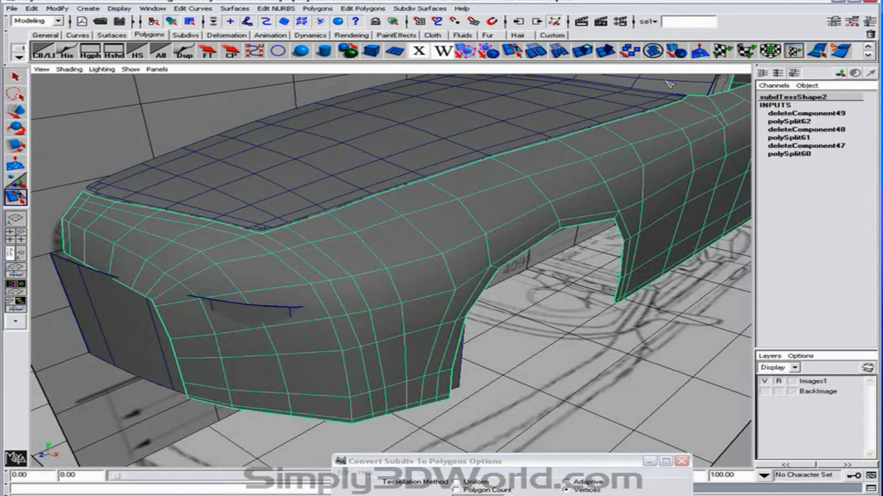
pyautogui.click(683, 56)
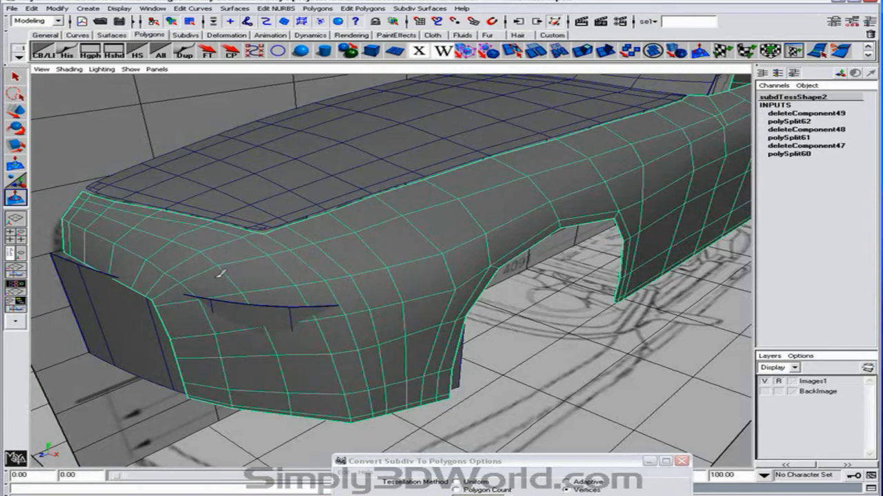
pyautogui.keyDown('alt'); pyautogui.moveTo(453, 253); pyautogui.dragTo(420, 269); pyautogui.keyUp('alt')
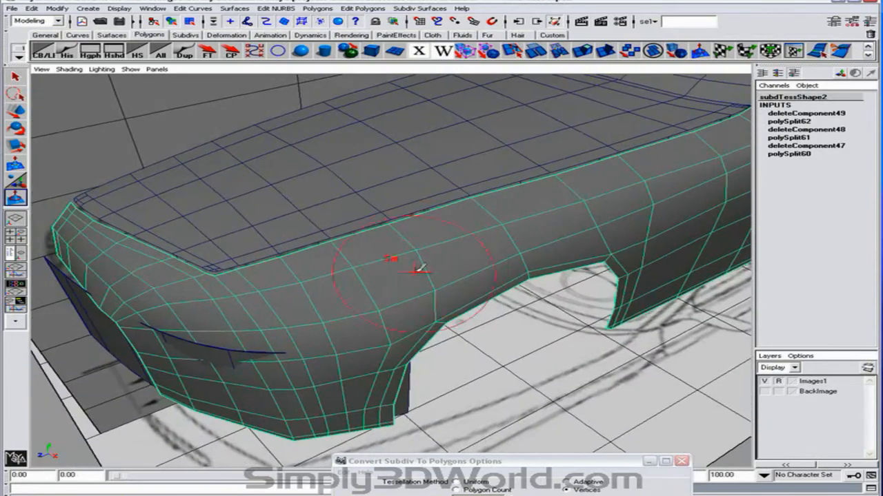
pyautogui.moveTo(621, 194)
pyautogui.keyDown('alt'); pyautogui.mouseDown()
pyautogui.moveTo(560, 204)
pyautogui.moveTo(591, 223)
pyautogui.moveTo(571, 272)
pyautogui.moveTo(256, 197)
pyautogui.moveTo(350, 282)
pyautogui.moveTo(351, 247)
pyautogui.moveTo(475, 214)
pyautogui.moveTo(413, 215)
pyautogui.moveTo(430, 207)
pyautogui.moveTo(408, 234)
pyautogui.mouseUp(); pyautogui.keyUp('alt')
pyautogui.keyDown('alt'); pyautogui.moveTo(408, 233); pyautogui.dragTo(429, 221, button='right'); pyautogui.keyUp('alt')
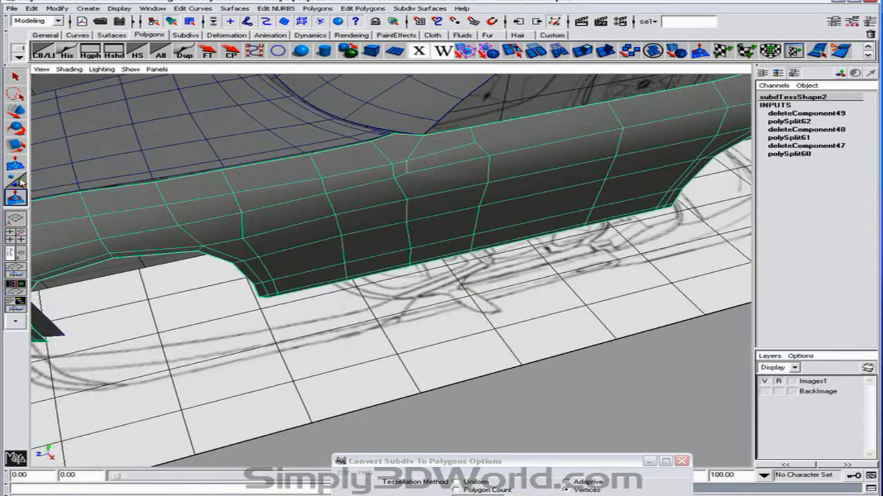
# Split a new vertical edge line down the body side below the windshield corner to the sill
pyautogui.click(515, 53)
pyautogui.keyDown('alt'); pyautogui.moveTo(455, 170); pyautogui.dragTo(449, 148); pyautogui.keyUp('alt')
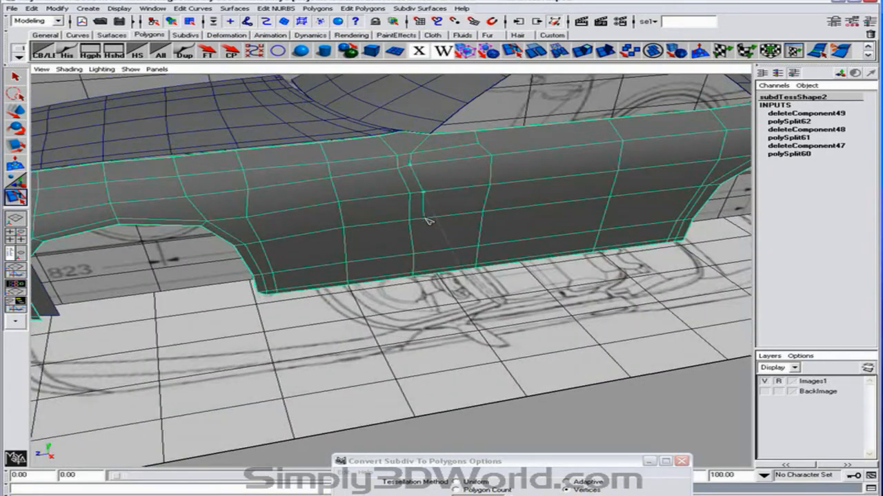
pyautogui.click(434, 253)
pyautogui.press('w')
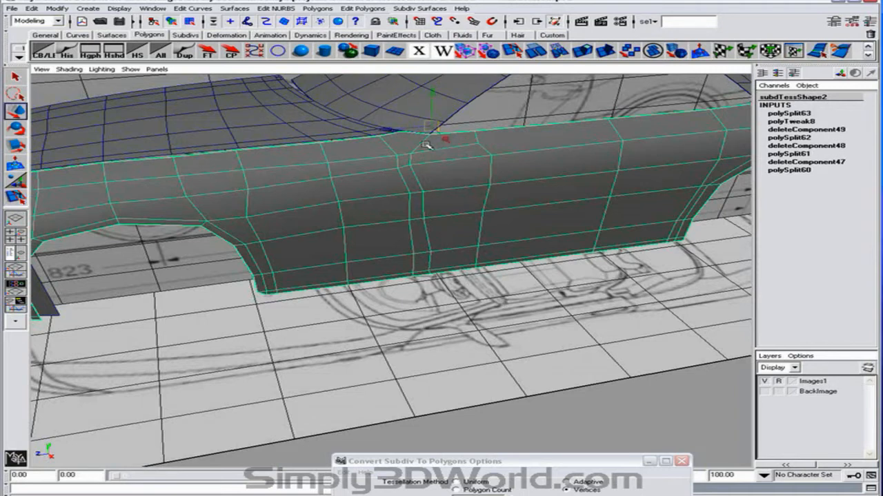
# Connect the upper end of the new side edge line to the hood's rear corner with a split
pyautogui.keyDown('alt'); pyautogui.moveTo(425, 145); pyautogui.dragTo(214, 153); pyautogui.keyUp('alt')
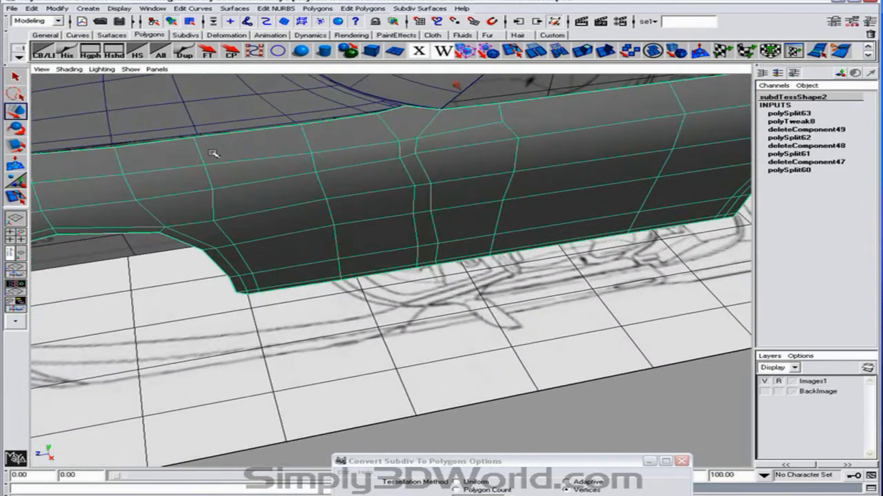
pyautogui.click(17, 196)
pyautogui.moveTo(428, 112); pyautogui.dragTo(406, 106)
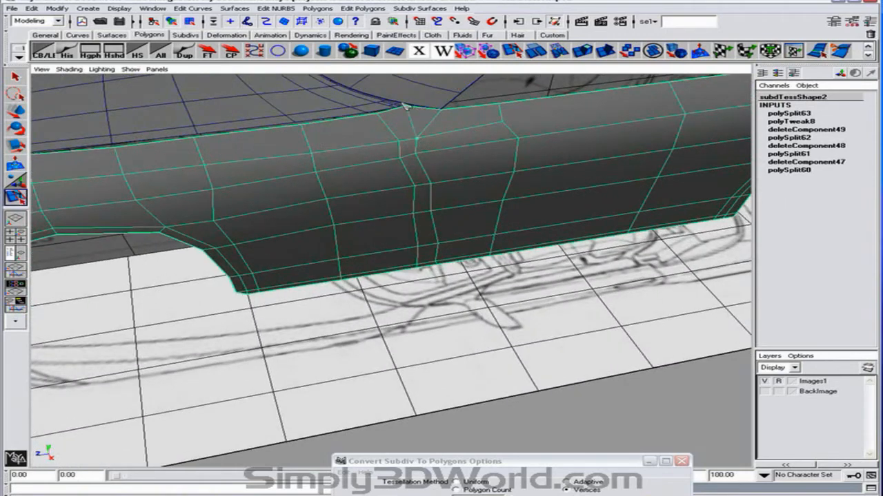
pyautogui.press('w')
# Hide the Images1 reference layer and view the whole model from the front
pyautogui.keyDown('alt'); pyautogui.moveTo(420, 138); pyautogui.dragTo(483, 140); pyautogui.keyUp('alt')
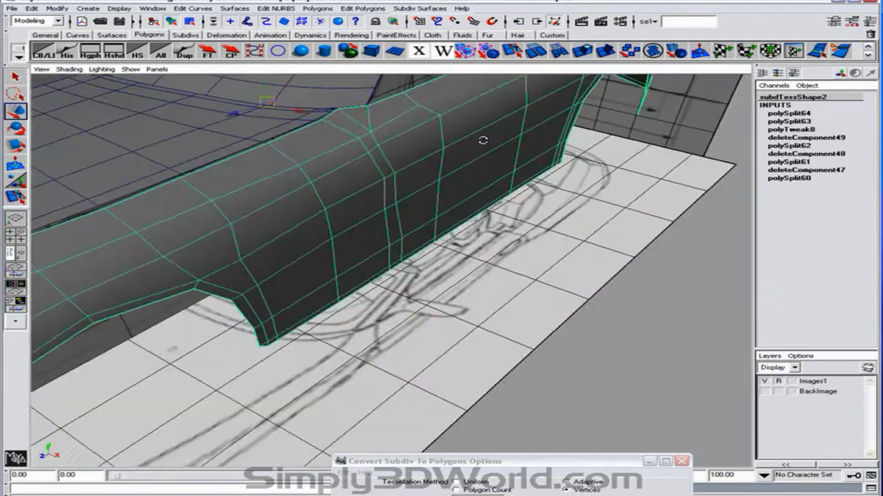
pyautogui.keyDown('alt'); pyautogui.moveTo(483, 140); pyautogui.dragTo(166, 118, button='right'); pyautogui.keyUp('alt')
pyautogui.click(764, 381)
pyautogui.keyDown('alt'); pyautogui.moveTo(544, 286); pyautogui.dragTo(468, 220); pyautogui.keyUp('alt')
pyautogui.keyDown('alt'); pyautogui.moveTo(467, 219); pyautogui.dragTo(505, 205, button='middle'); pyautogui.keyUp('alt')
pyautogui.click(39, 53)
pyautogui.keyDown('alt'); pyautogui.moveTo(400, 215); pyautogui.dragTo(449, 244); pyautogui.keyUp('alt')
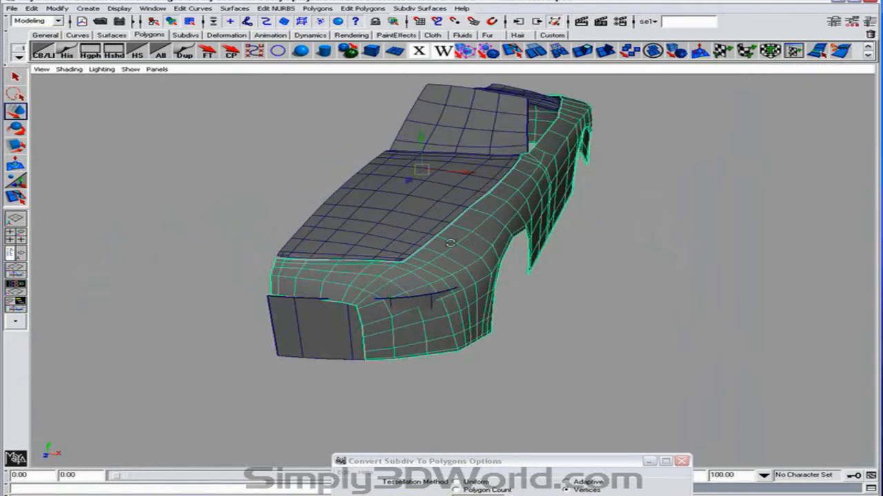
pyautogui.click(40, 50)
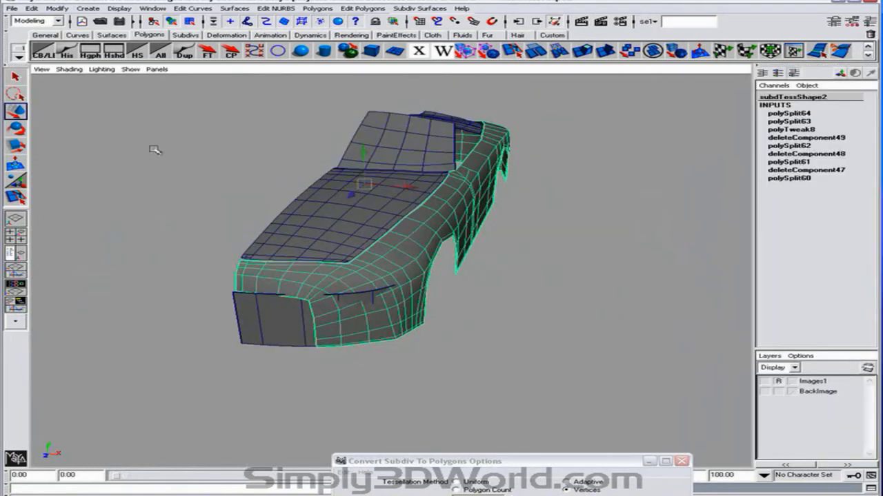
# Select the body as an object and freeze its transformations
pyautogui.click(447, 203)
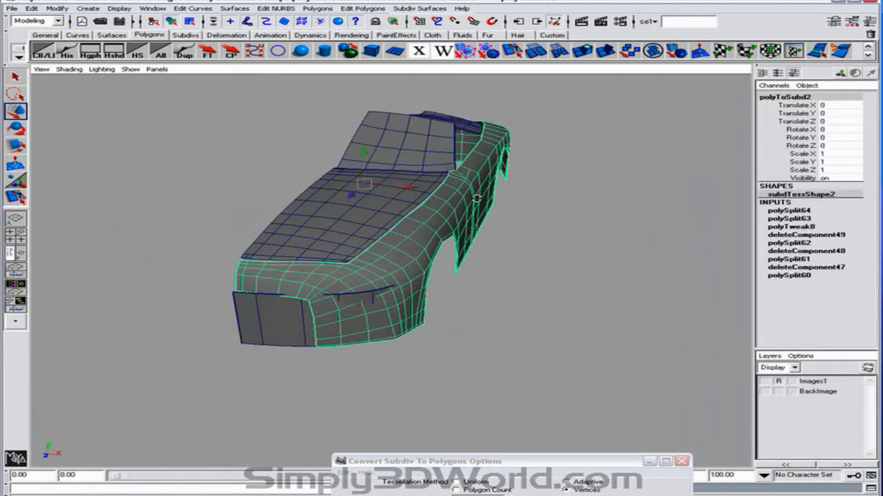
pyautogui.keyDown('alt'); pyautogui.moveTo(476, 198); pyautogui.dragTo(490, 199); pyautogui.keyUp('alt')
pyautogui.keyDown('alt'); pyautogui.moveTo(162, 141); pyautogui.dragTo(173, 172); pyautogui.keyUp('alt')
pyautogui.keyDown('alt'); pyautogui.moveTo(342, 190); pyautogui.dragTo(370, 196); pyautogui.keyUp('alt')
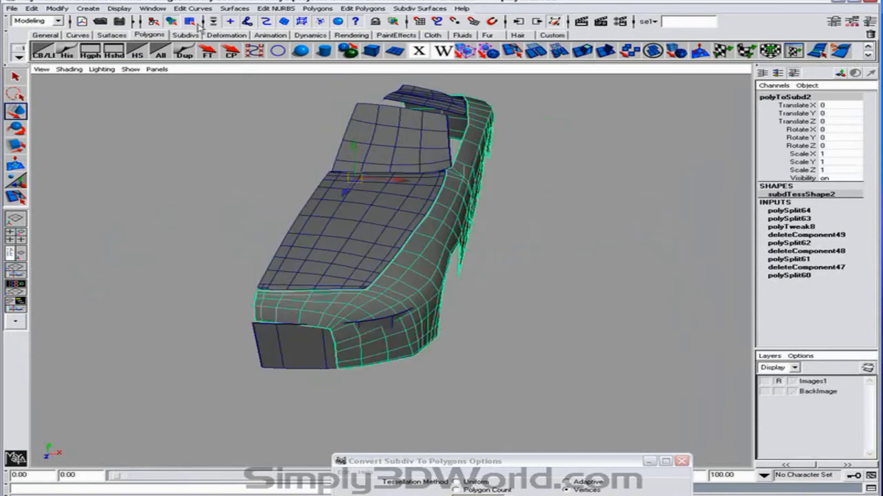
pyautogui.click(56, 9)
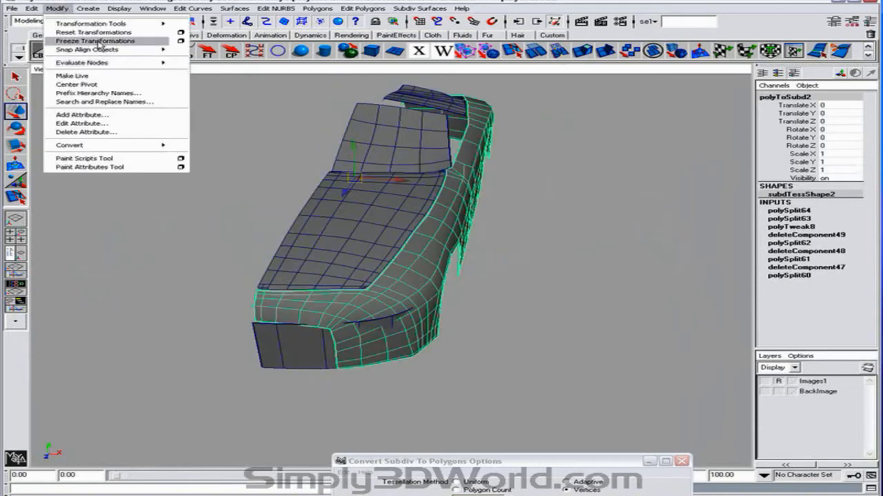
pyautogui.click(102, 40)
# Move the body's pivot up along the centre line in the front view, snapping it to the grid
pyautogui.press('space')
pyautogui.press('space')
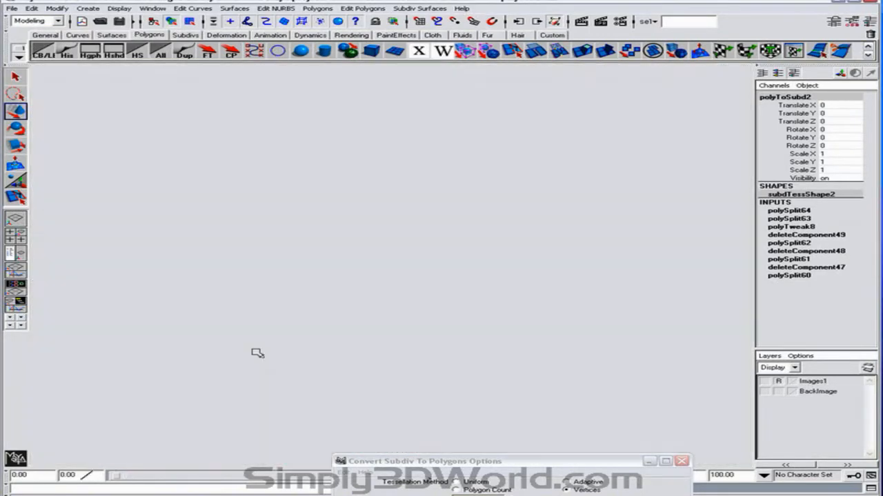
pyautogui.keyDown('alt'); pyautogui.moveTo(427, 325); pyautogui.dragTo(290, 326, button='right'); pyautogui.keyUp('alt')
pyautogui.keyDown('alt'); pyautogui.moveTo(289, 327); pyautogui.dragTo(284, 283, button='middle'); pyautogui.keyUp('alt')
pyautogui.keyDown('alt'); pyautogui.moveTo(386, 310); pyautogui.dragTo(636, 339, button='right'); pyautogui.keyUp('alt')
pyautogui.keyDown('alt'); pyautogui.moveTo(290, 297); pyautogui.dragTo(649, 310, button='right'); pyautogui.keyUp('alt')
pyautogui.press('Insert')
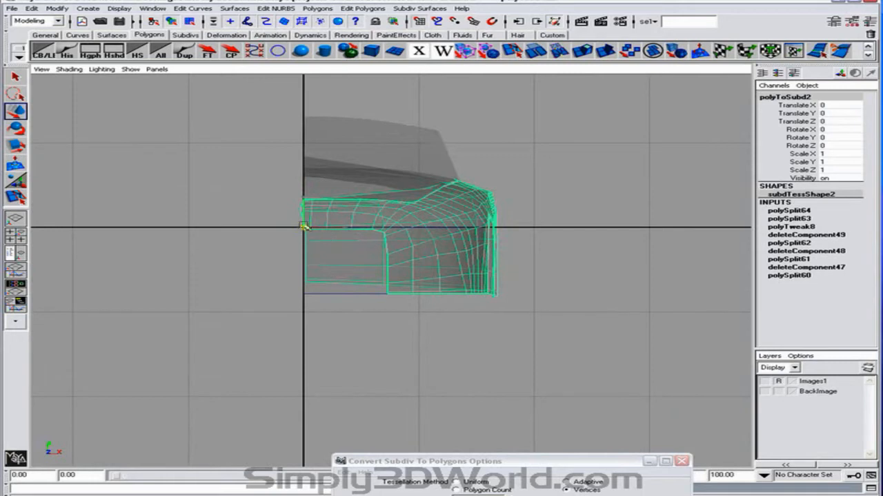
pyautogui.moveTo(292, 186); pyautogui.dragTo(293, 152, button='middle')
pyautogui.press('Insert')
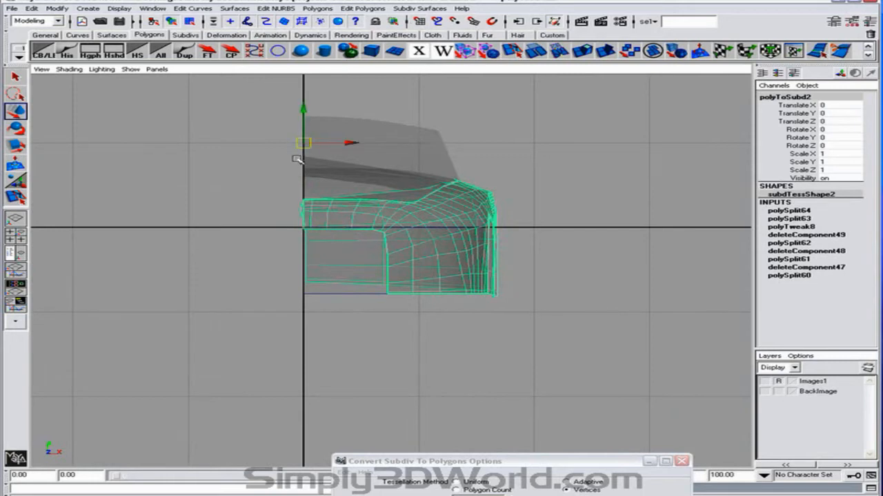
# Select the body's inner edge vertices and align them to the centre line along X
pyautogui.moveTo(303, 207); pyautogui.dragTo(299, 180, button='right')
pyautogui.moveTo(262, 173); pyautogui.dragTo(310, 294)
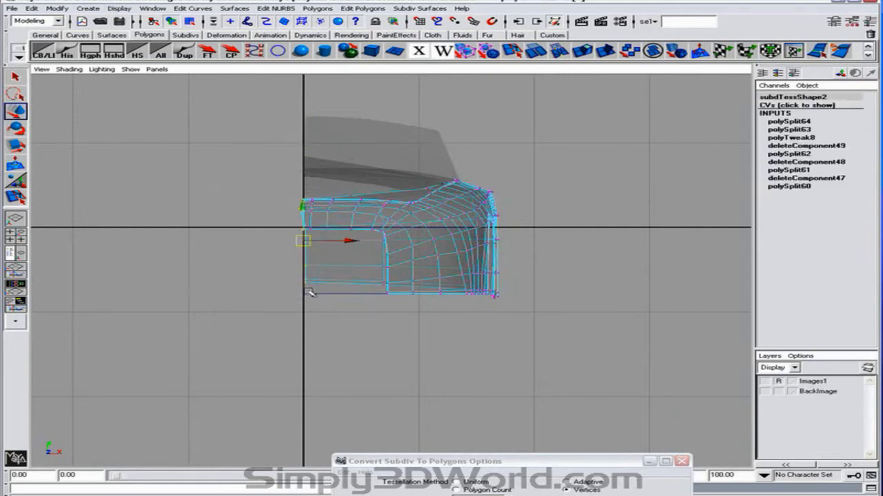
pyautogui.click(350, 241)
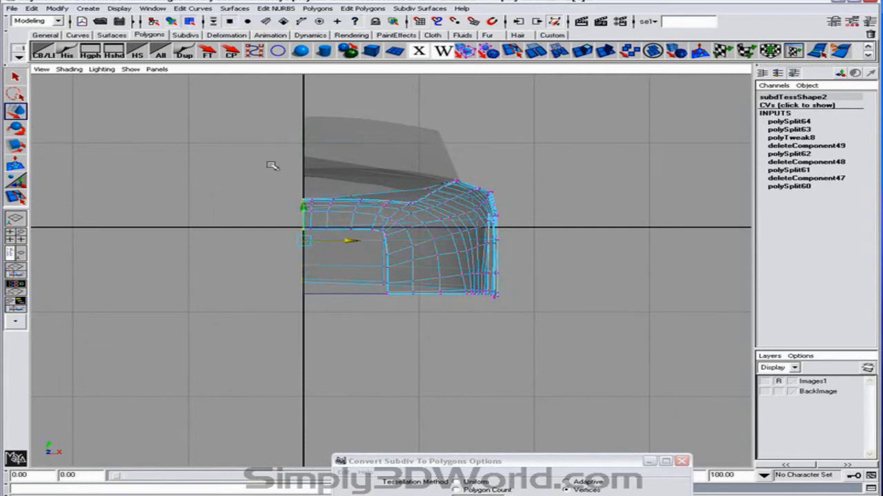
# Return the body to object mode and duplicate it across the centre line with Scale X set to -1
pyautogui.press('F8')
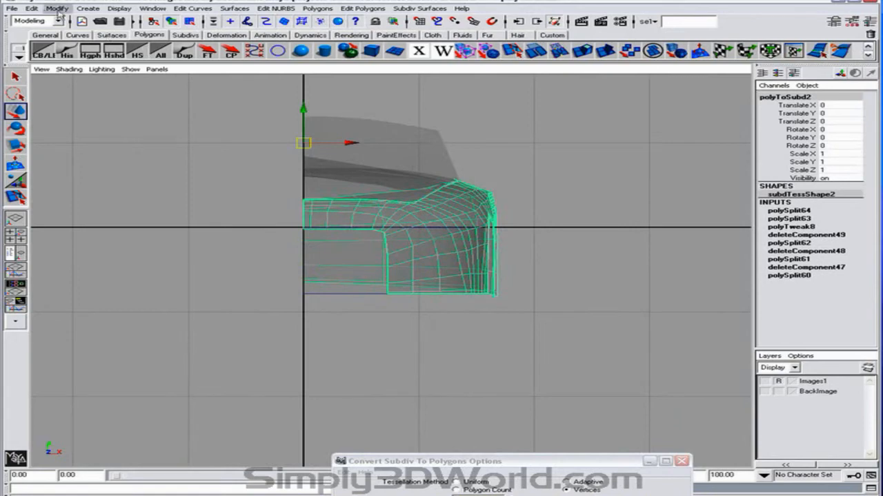
pyautogui.click(32, 8)
pyautogui.click(198, 192)
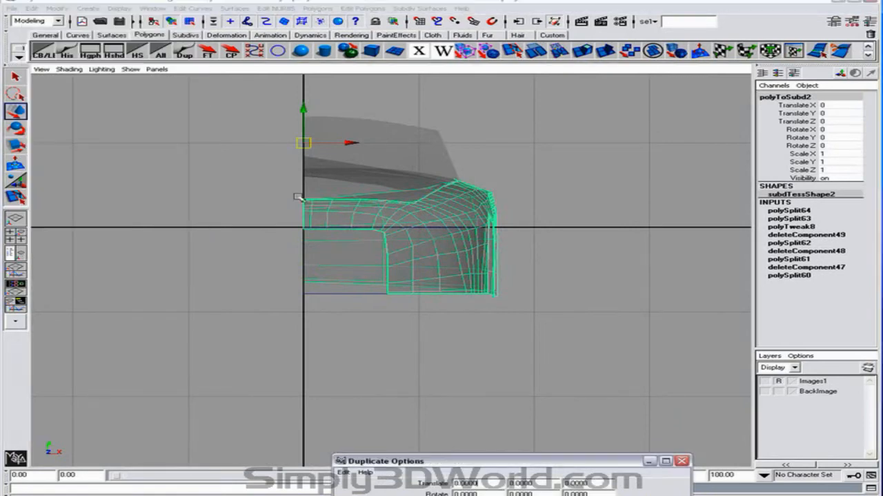
pyautogui.moveTo(468, 451); pyautogui.dragTo(450, 269)
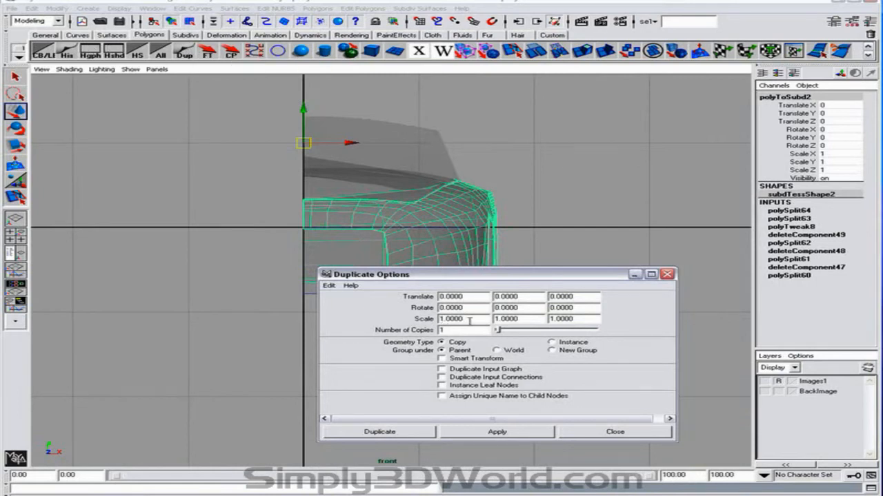
pyautogui.write('-')
pyautogui.click(497, 431)
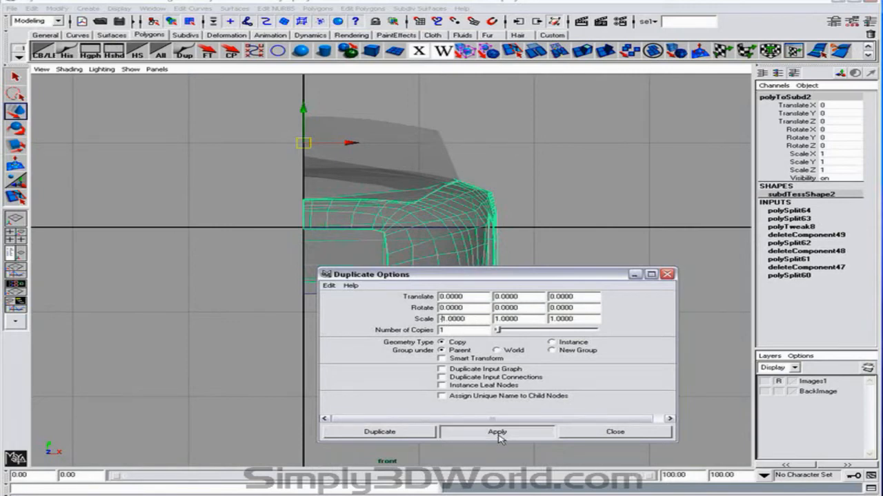
pyautogui.click(666, 275)
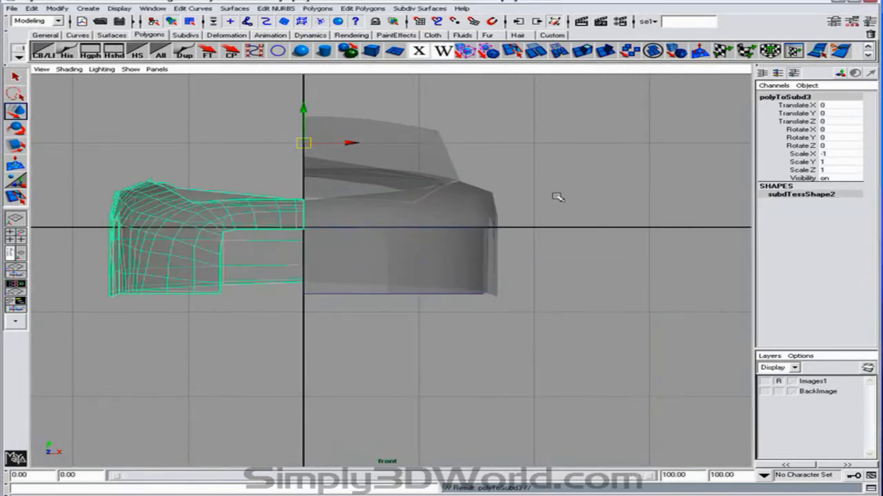
# In the perspective view, duplicate the hood half and the windshield half across the centre line with the same mirrored scale
pyautogui.press('space')
pyautogui.press('space')
pyautogui.keyDown('alt'); pyautogui.moveTo(514, 254); pyautogui.dragTo(370, 127); pyautogui.keyUp('alt')
pyautogui.click(427, 271)
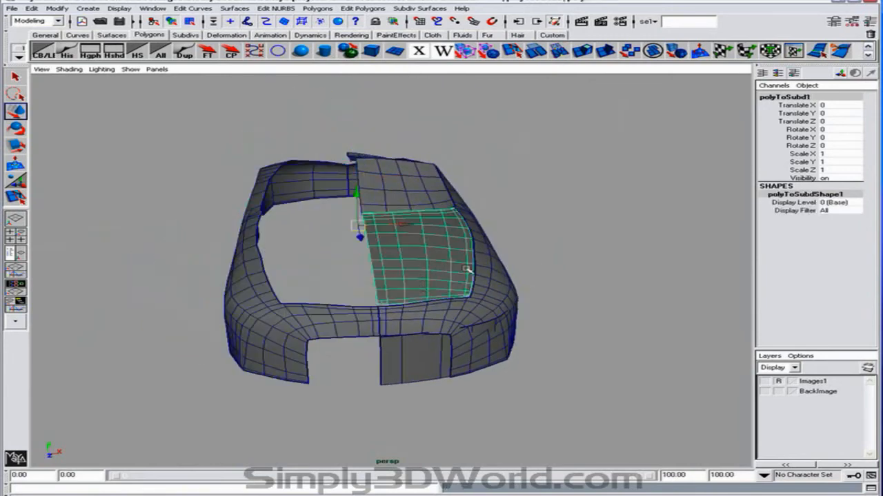
pyautogui.keyDown('alt'); pyautogui.moveTo(467, 269); pyautogui.dragTo(364, 202); pyautogui.keyUp('alt')
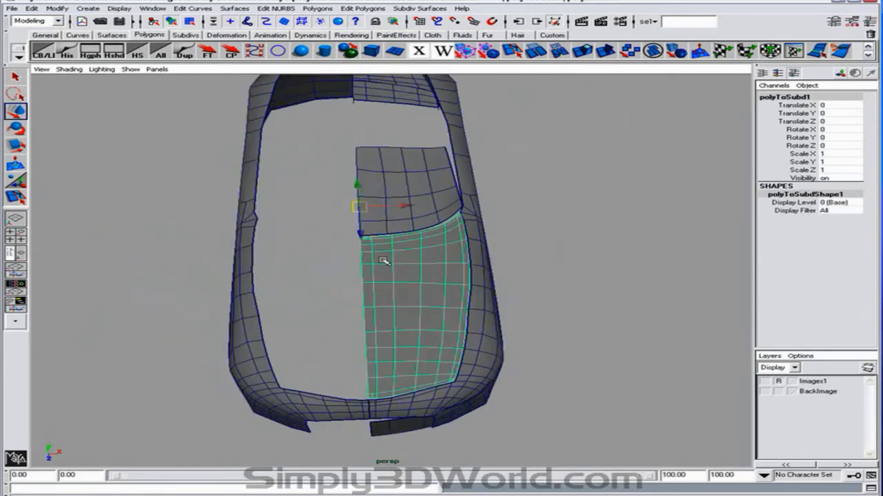
pyautogui.hotkey('ctrl', 'd')
pyautogui.click(414, 196)
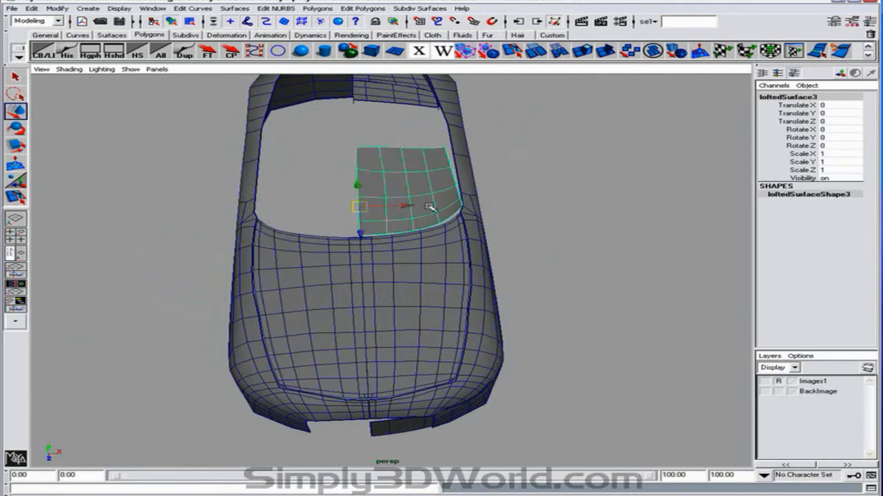
pyautogui.hotkey('ctrl', 'd')
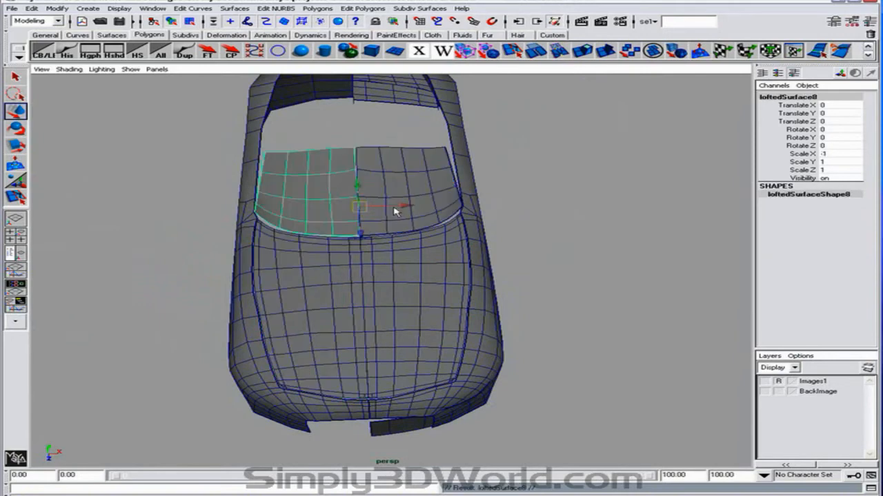
# Try to mirror the narrow front strip of the rear deck across the centre line
pyautogui.keyDown('alt'); pyautogui.moveTo(394, 211); pyautogui.dragTo(344, 269); pyautogui.keyUp('alt')
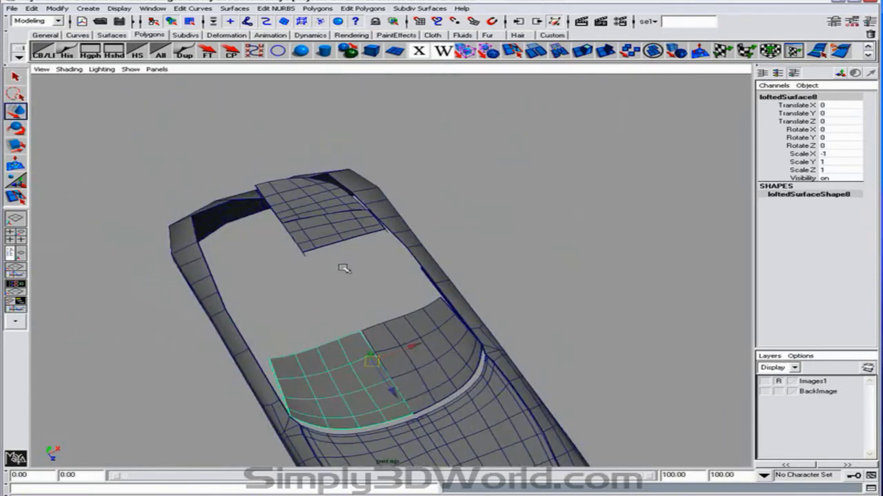
pyautogui.click(342, 235)
pyautogui.hotkey('ctrl', 'd')
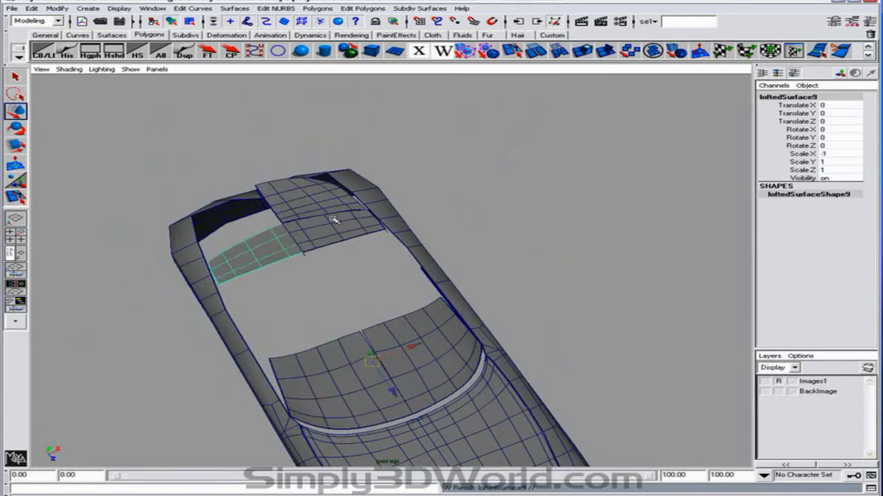
pyautogui.hotkey('ctrl', 'd')
# Delete the construction curve on the rear deck strip and the strip's mirrored duplicate
pyautogui.click(295, 233)
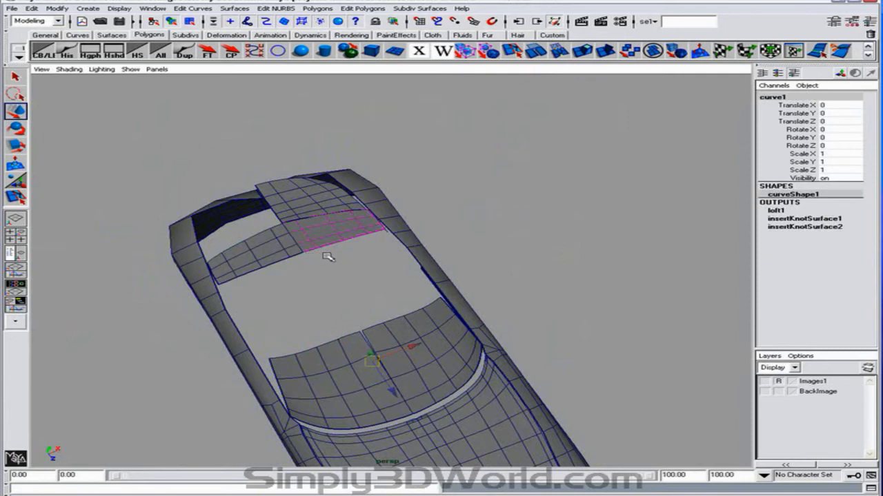
pyautogui.press('Delete')
pyautogui.click(285, 253)
pyautogui.press('Delete')
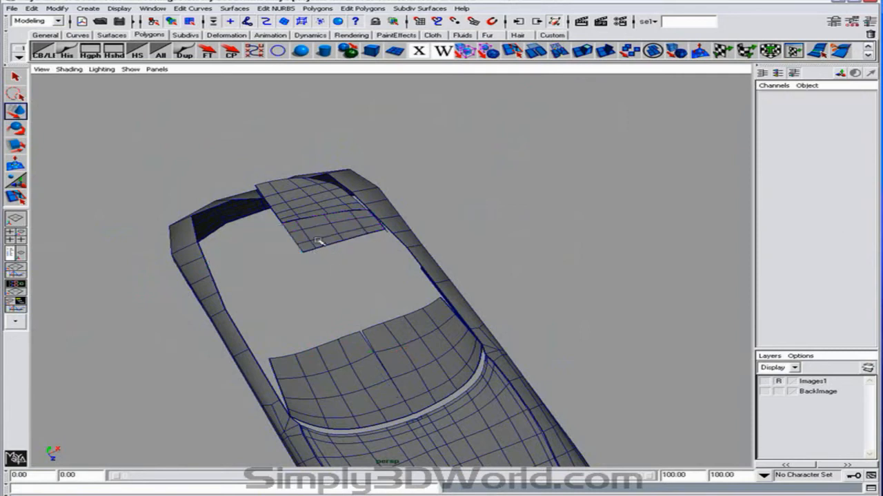
# Duplicate the rear deck strip and the larger deck surface behind it across the centre line, and clear the selection
pyautogui.click(318, 240)
pyautogui.hotkey('ctrl', 'd')
pyautogui.click(311, 206)
pyautogui.hotkey('ctrl', 'd')
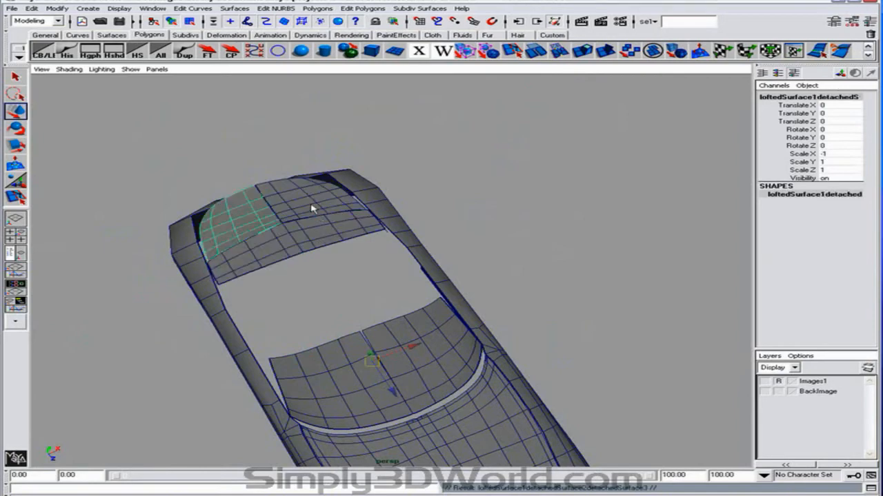
pyautogui.click(495, 223)
# Examine the mirrored car body from the front, side and above, checking the hood seam, windshield and wheel arches
pyautogui.keyDown('alt'); pyautogui.moveTo(512, 331); pyautogui.dragTo(579, 309); pyautogui.keyUp('alt')
pyautogui.keyDown('alt'); pyautogui.moveTo(580, 309); pyautogui.dragTo(484, 301, button='right'); pyautogui.keyUp('alt')
pyautogui.keyDown('alt'); pyautogui.moveTo(484, 301); pyautogui.dragTo(460, 268); pyautogui.keyUp('alt')
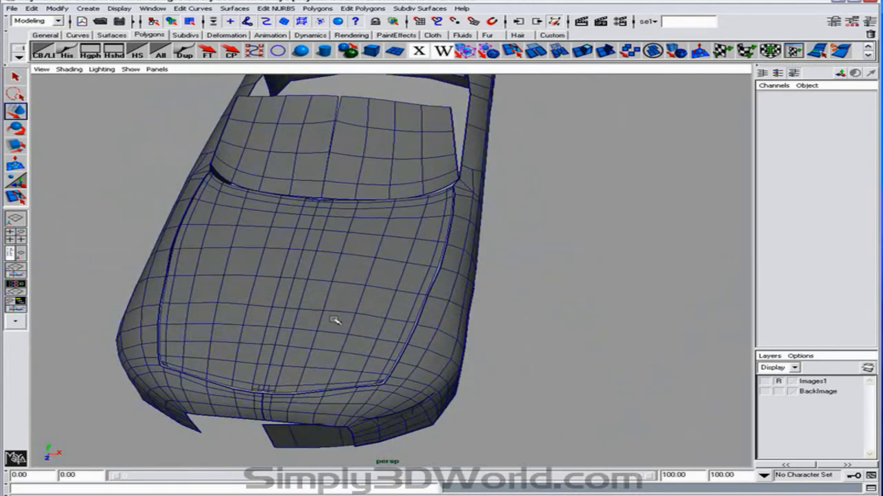
pyautogui.keyDown('alt'); pyautogui.moveTo(335, 320); pyautogui.dragTo(442, 234); pyautogui.keyUp('alt')
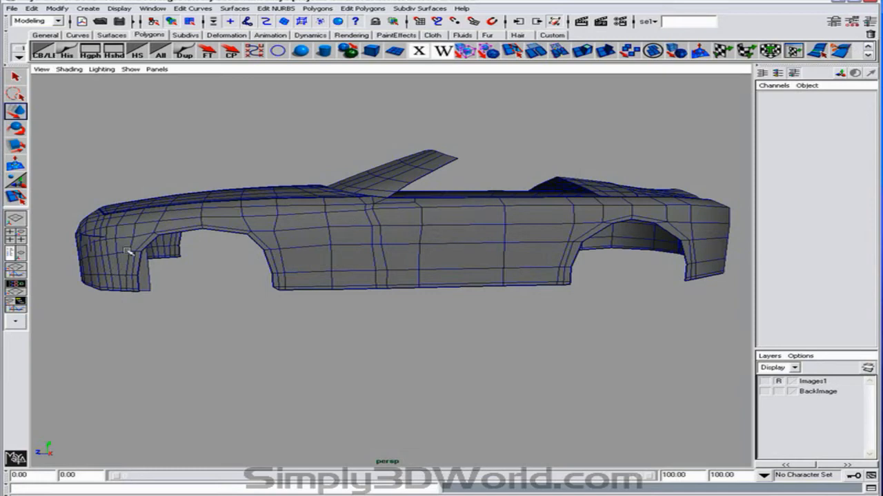
pyautogui.keyDown('alt'); pyautogui.moveTo(590, 236); pyautogui.dragTo(555, 261); pyautogui.keyUp('alt')
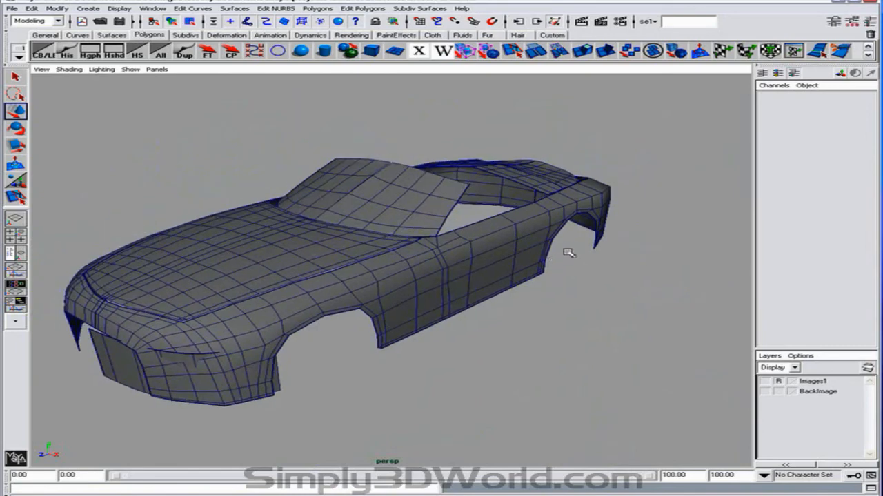
pyautogui.keyDown('alt'); pyautogui.moveTo(571, 251); pyautogui.dragTo(626, 249, button='middle'); pyautogui.keyUp('alt')
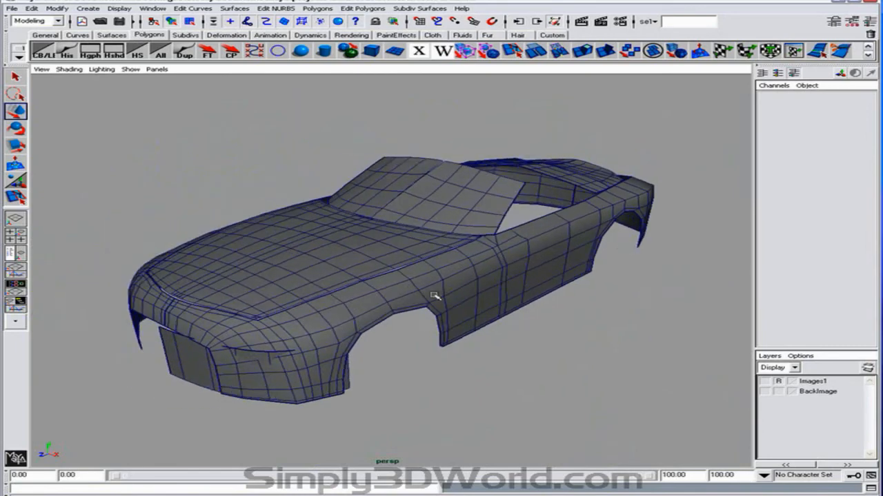
pyautogui.keyDown('alt'); pyautogui.moveTo(460, 277); pyautogui.dragTo(369, 310); pyautogui.keyUp('alt')
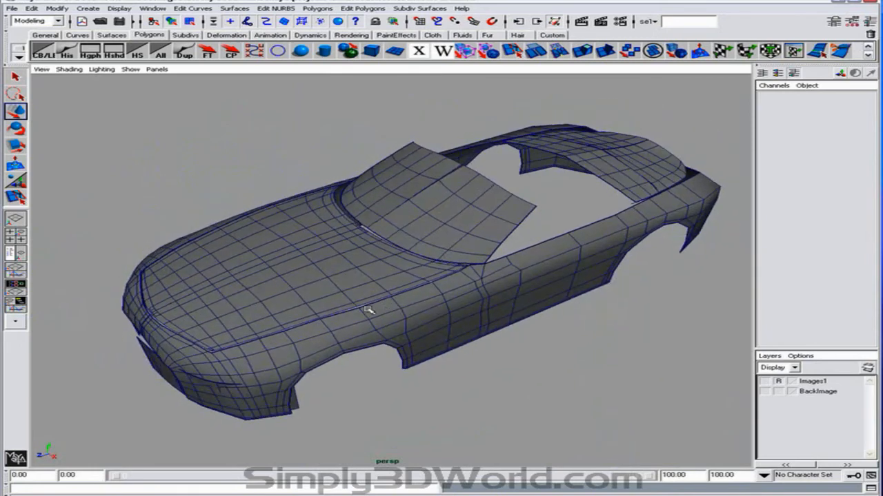
pyautogui.keyDown('alt'); pyautogui.moveTo(271, 318); pyautogui.dragTo(520, 250); pyautogui.keyUp('alt')
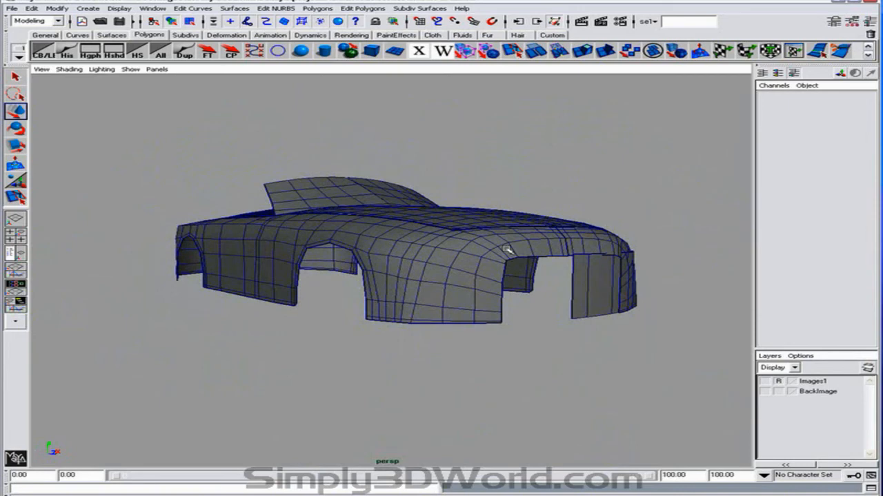
pyautogui.keyDown('alt'); pyautogui.moveTo(507, 249); pyautogui.dragTo(442, 270); pyautogui.keyUp('alt')
pyautogui.keyDown('alt'); pyautogui.moveTo(559, 243); pyautogui.dragTo(613, 231); pyautogui.keyUp('alt')
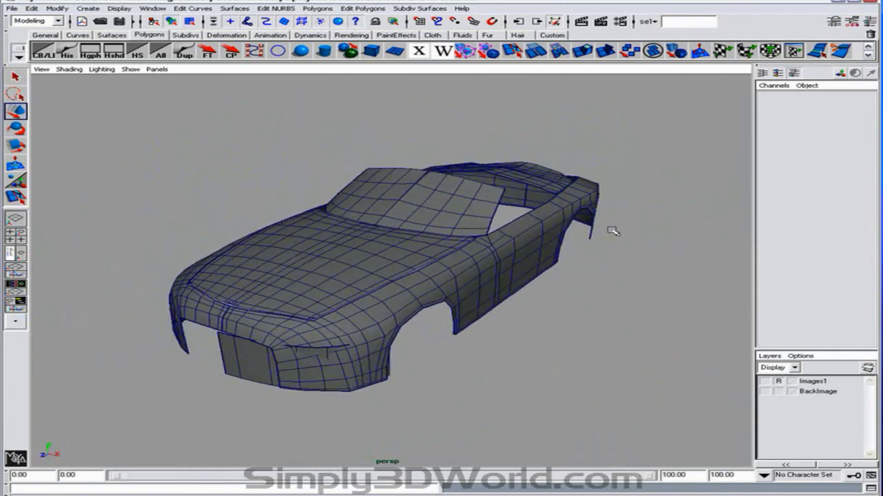